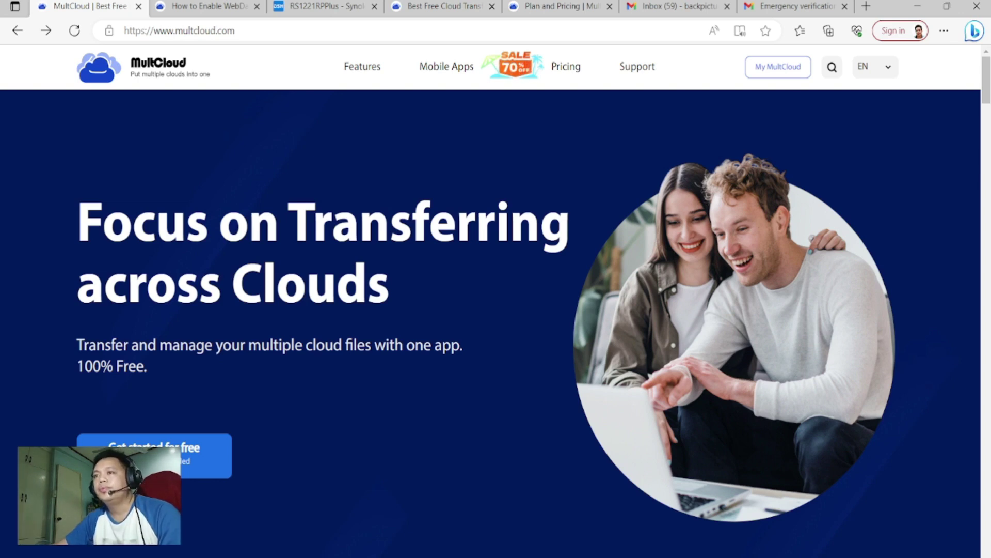
Open MultCloud's features page and examine its cloud file transfer, sync and backup offerings.
drag(236, 30, 144, 31)
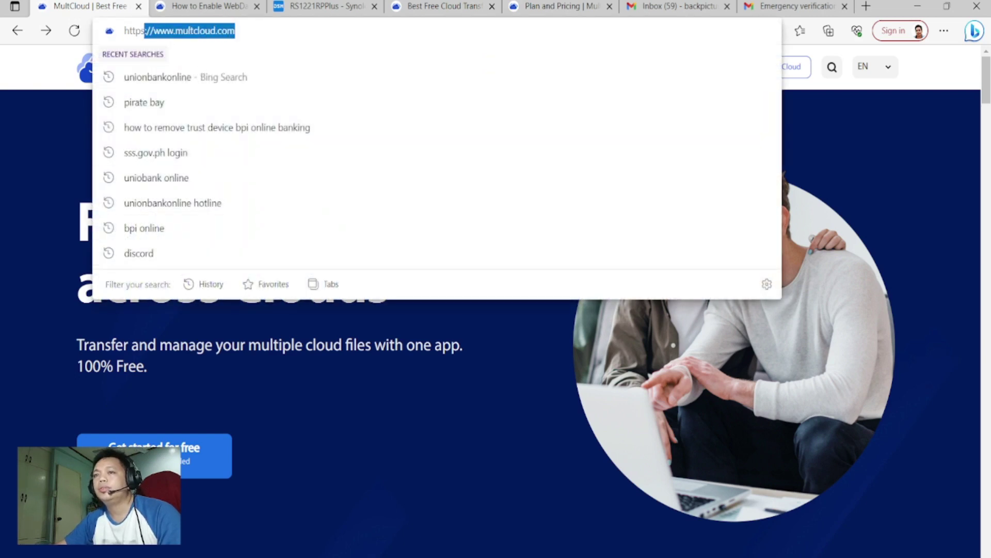
key(Escape)
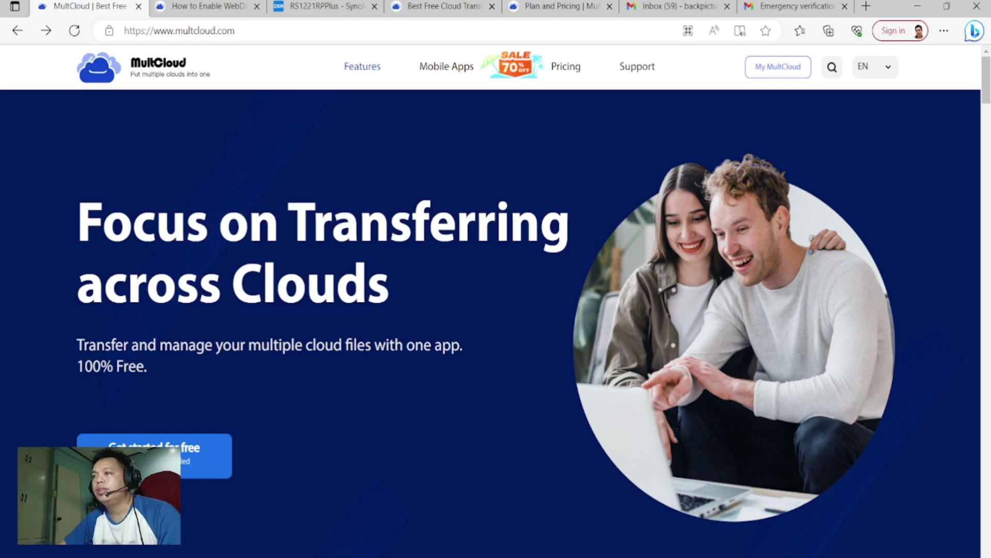
click(362, 66)
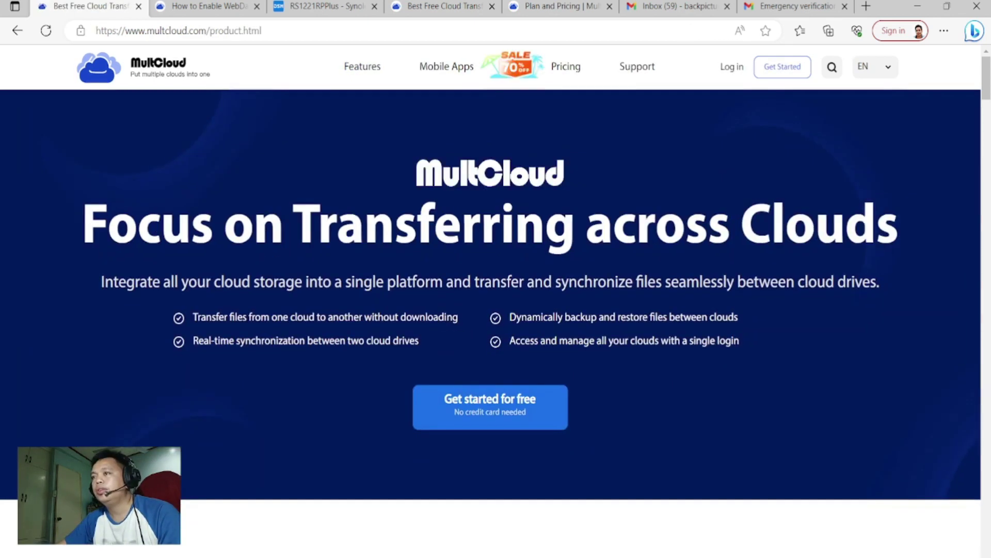
scroll(491, 284, down, 6)
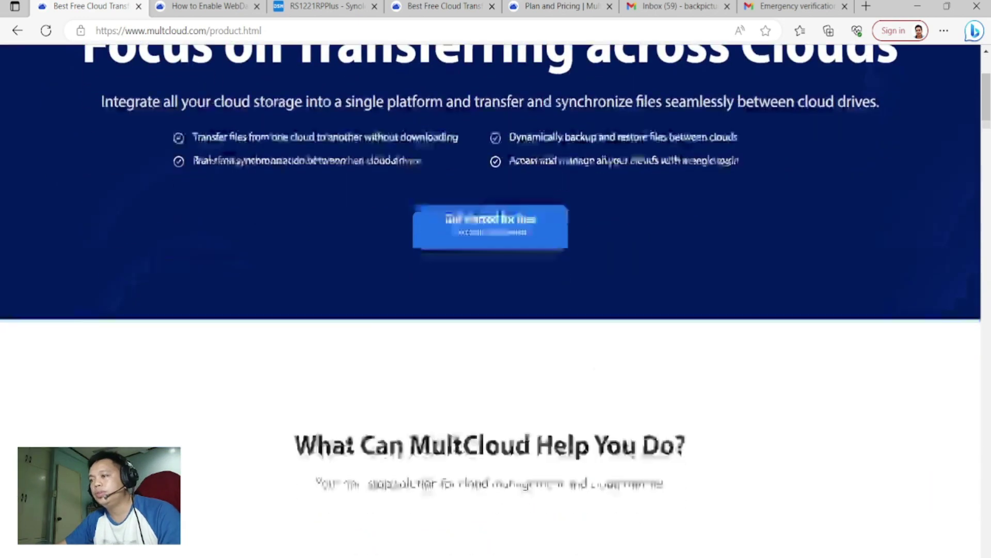
scroll(496, 299, down, 15)
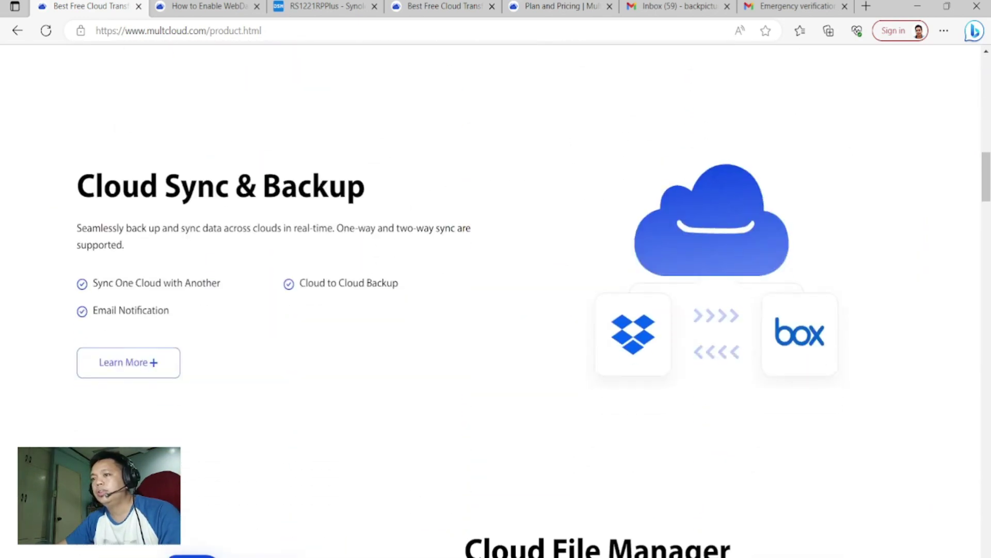
scroll(495, 300, down, 5)
scroll(495, 300, up, 12)
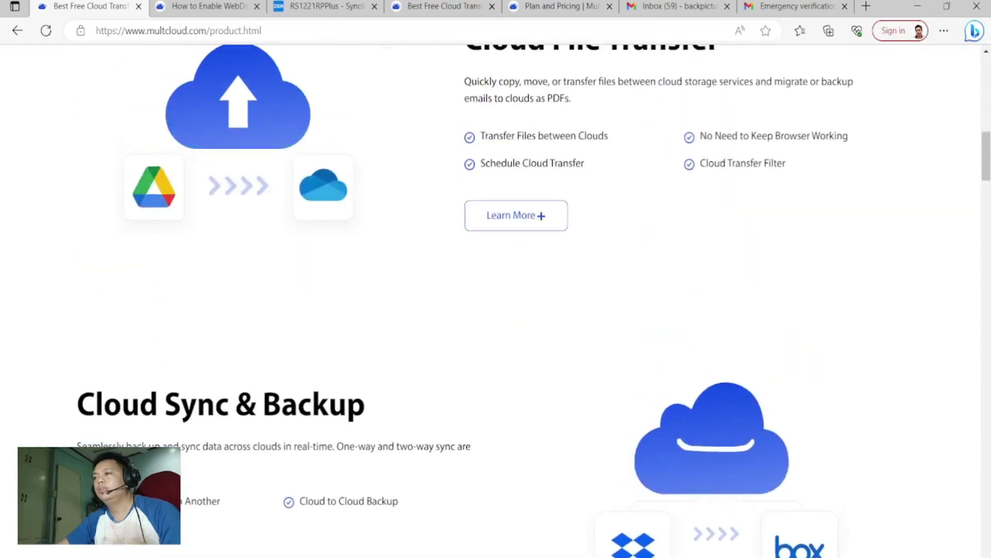
scroll(496, 300, up, 15)
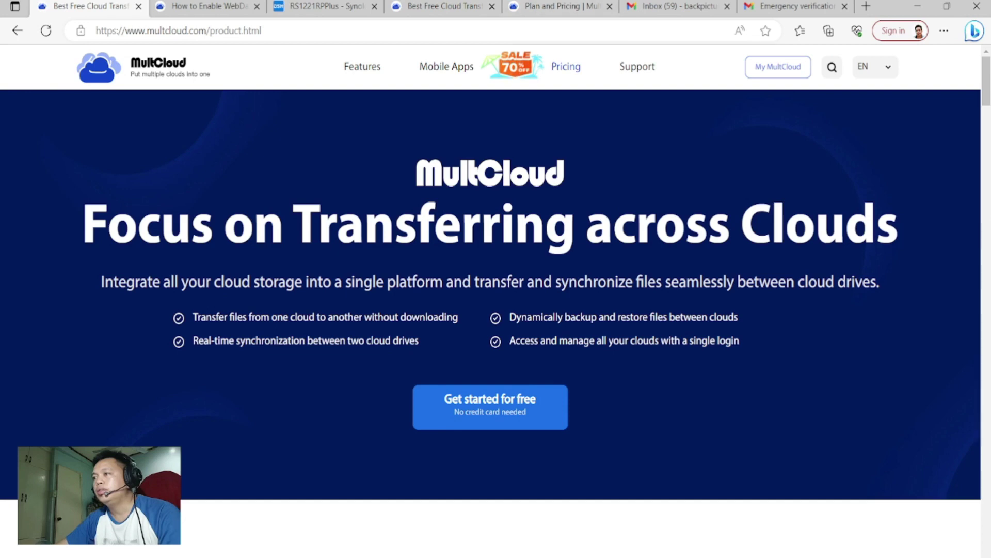
Open MultCloud's pricing page and review the yearly limited-data plans.
click(566, 66)
scroll(496, 310, down, 2)
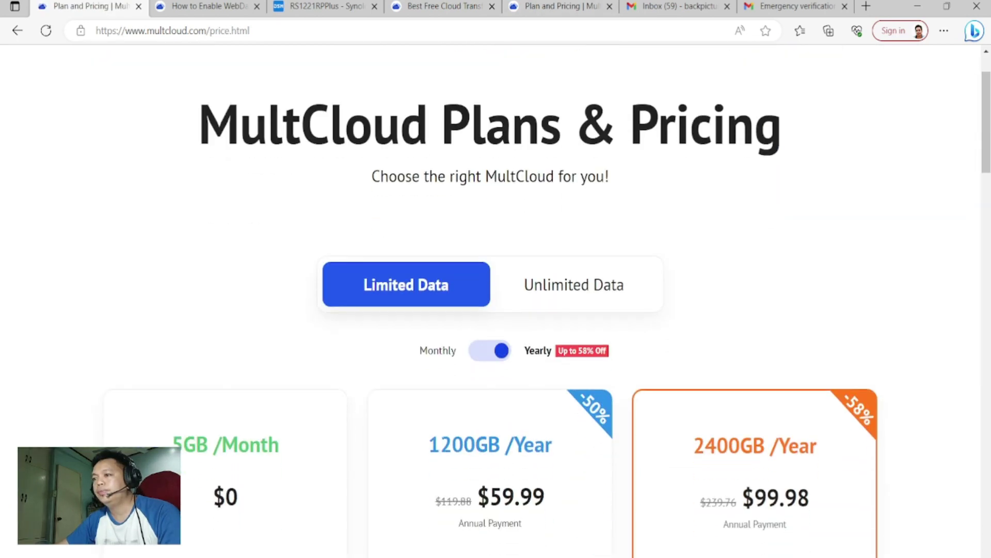
scroll(496, 310, down, 2)
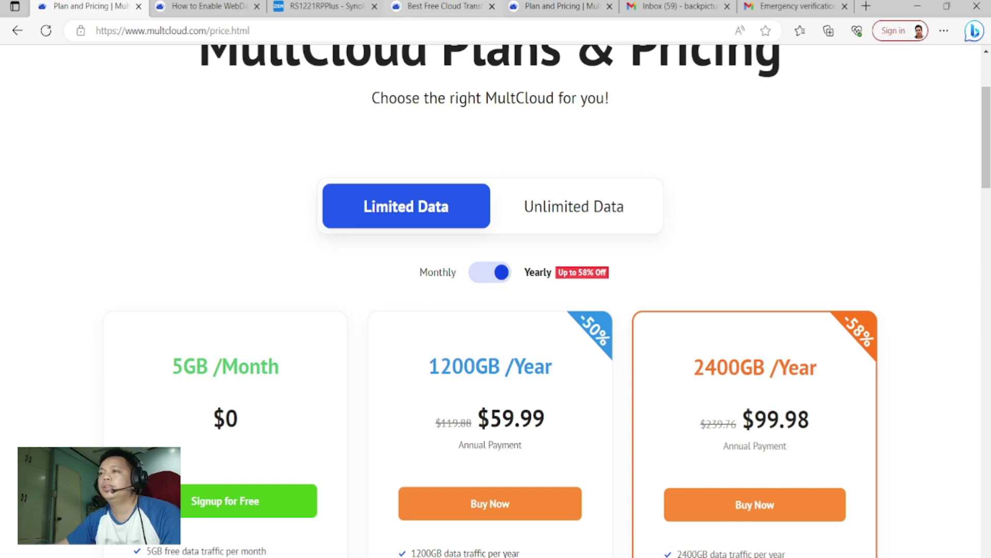
Switch to the Synology DSM desktop and view the applications in its main menu.
click(320, 6)
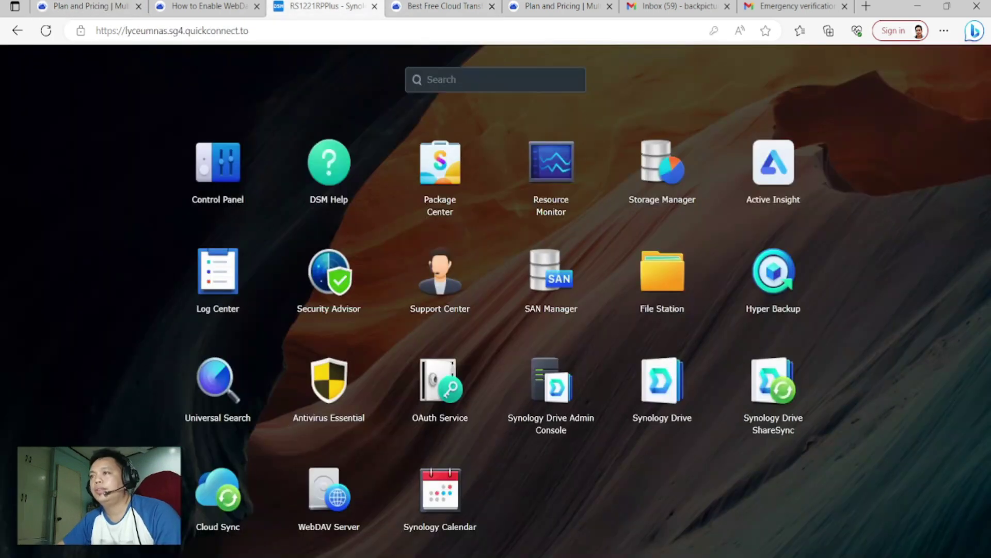
key(Escape)
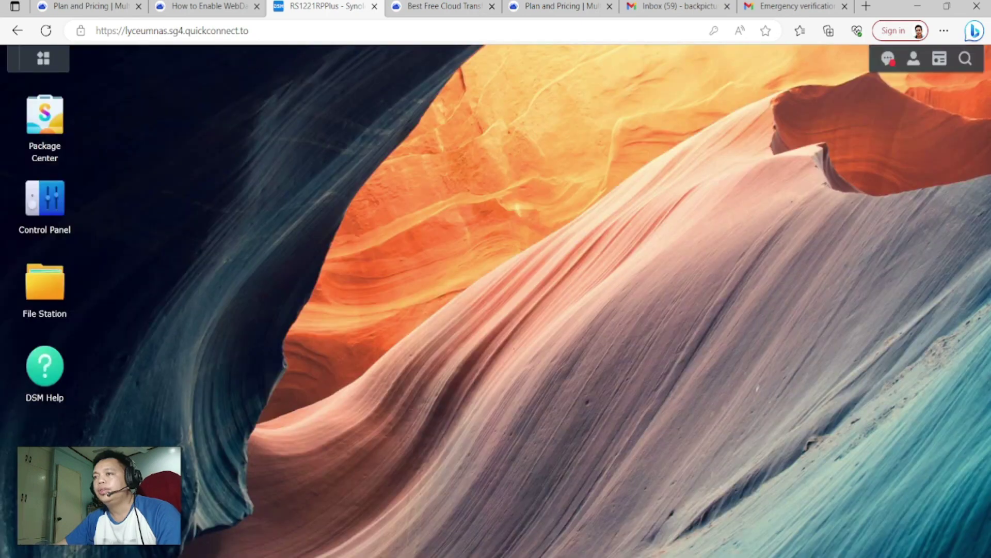
click(44, 58)
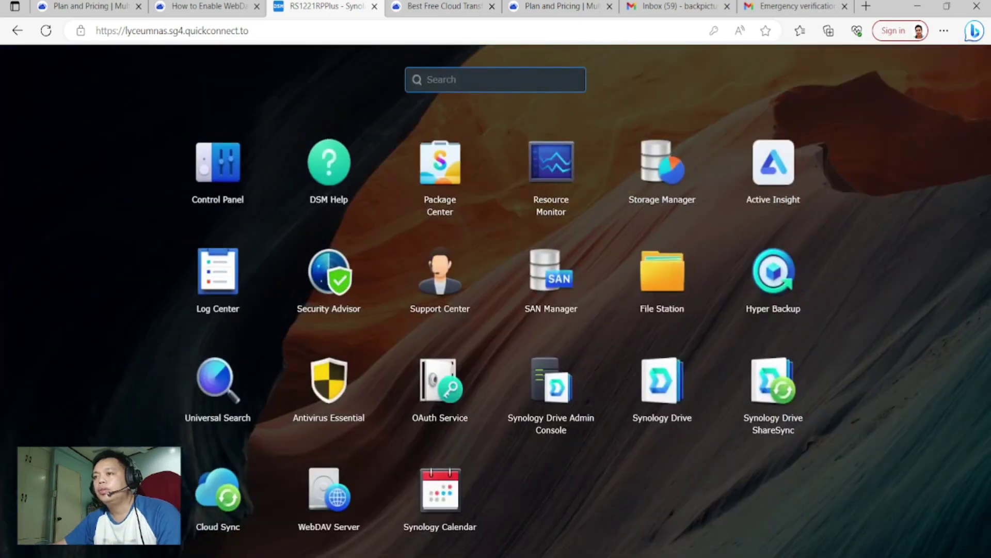
key(Escape)
Search Package Center for "webdav" and open the installed WebDAV Server package.
click(45, 119)
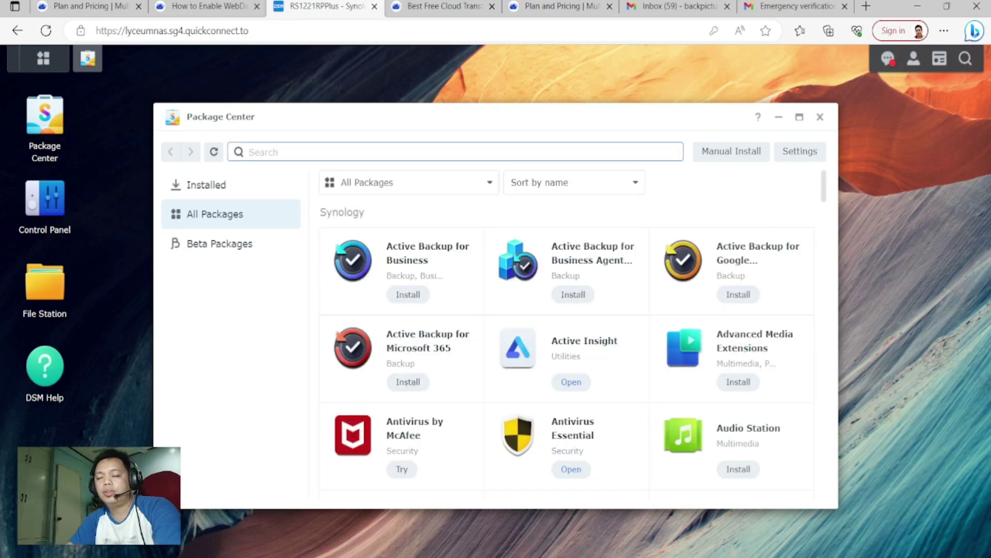
text(wed)
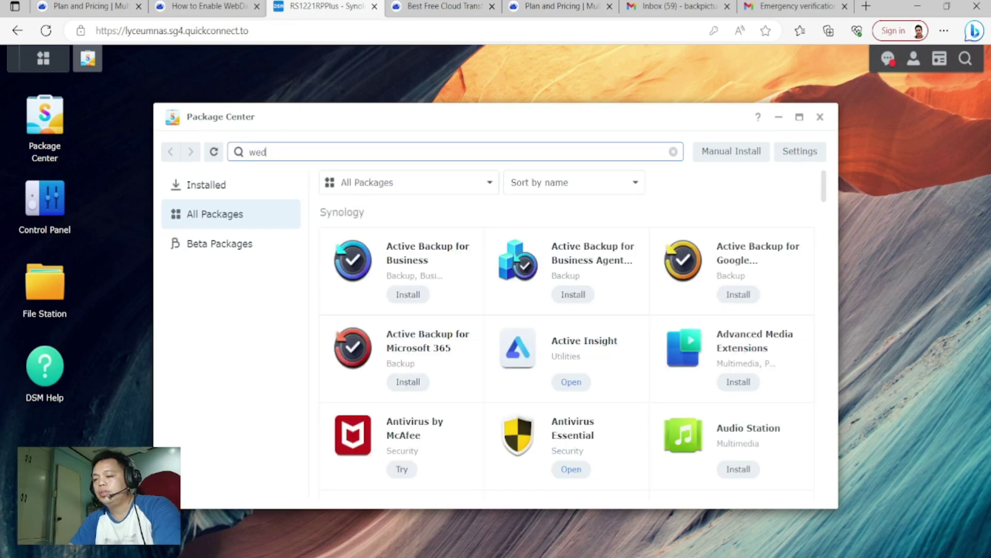
text(da)
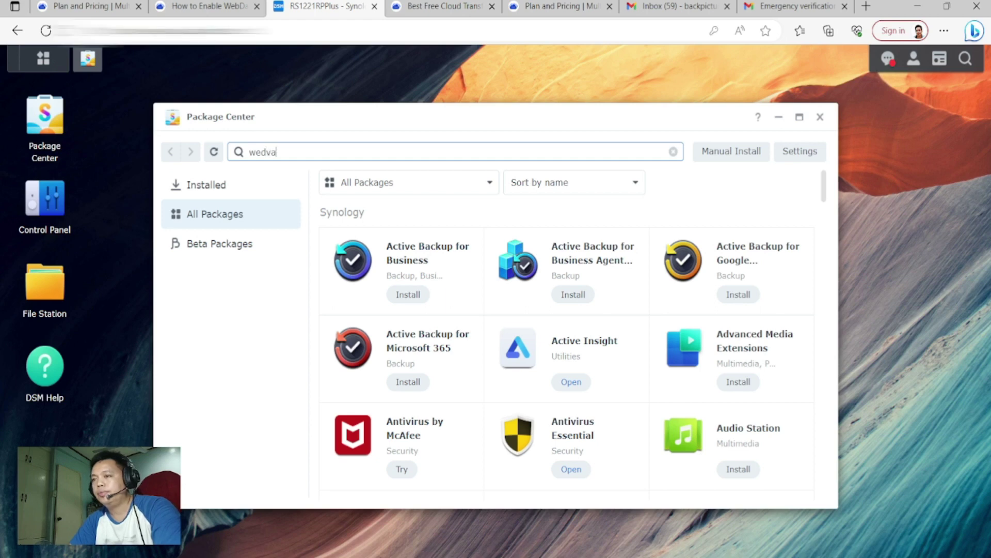
key(BackSpace)
key(BackSpace)
key(BackSpace)
text(vdav)
key(BackSpace)
key(BackSpace)
key(BackSpace)
key(BackSpace)
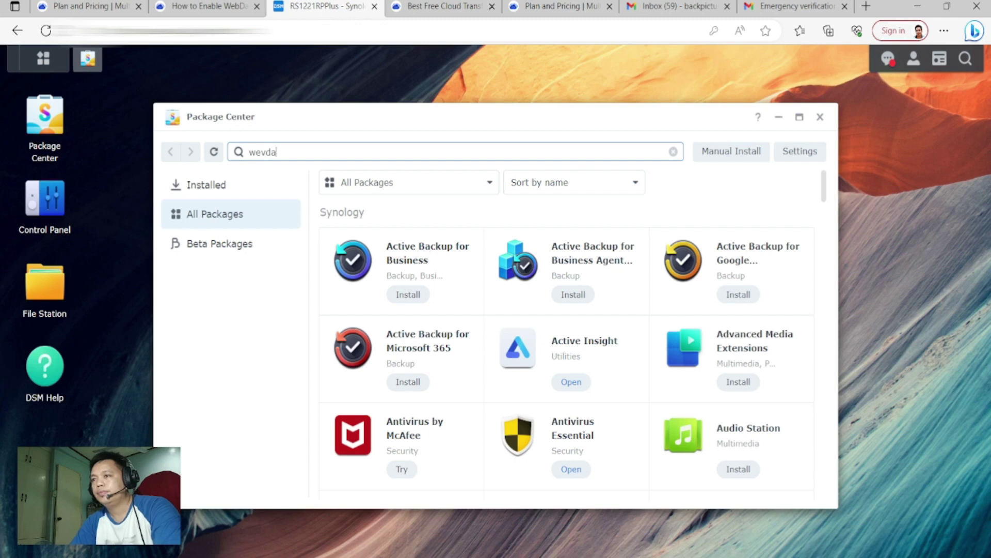
text(bdav)
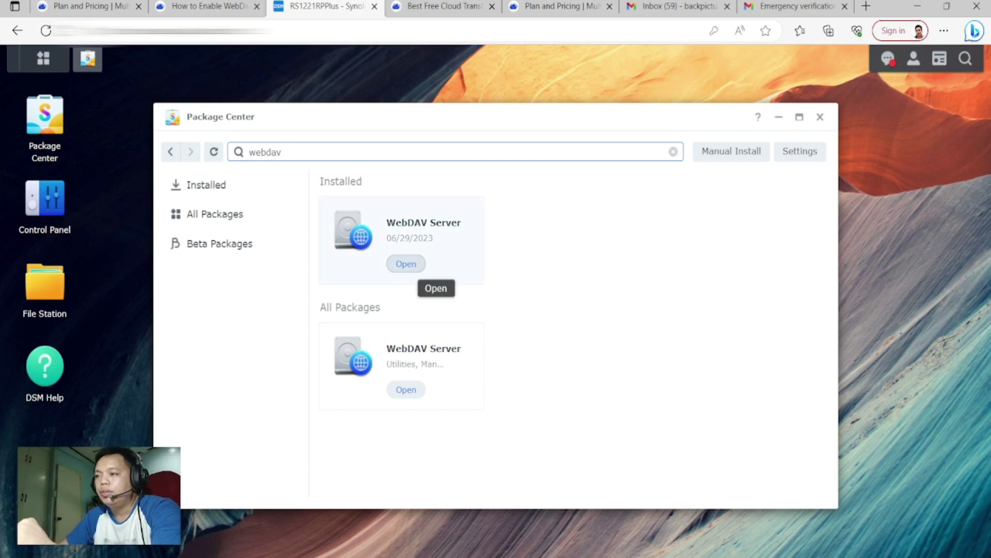
click(405, 264)
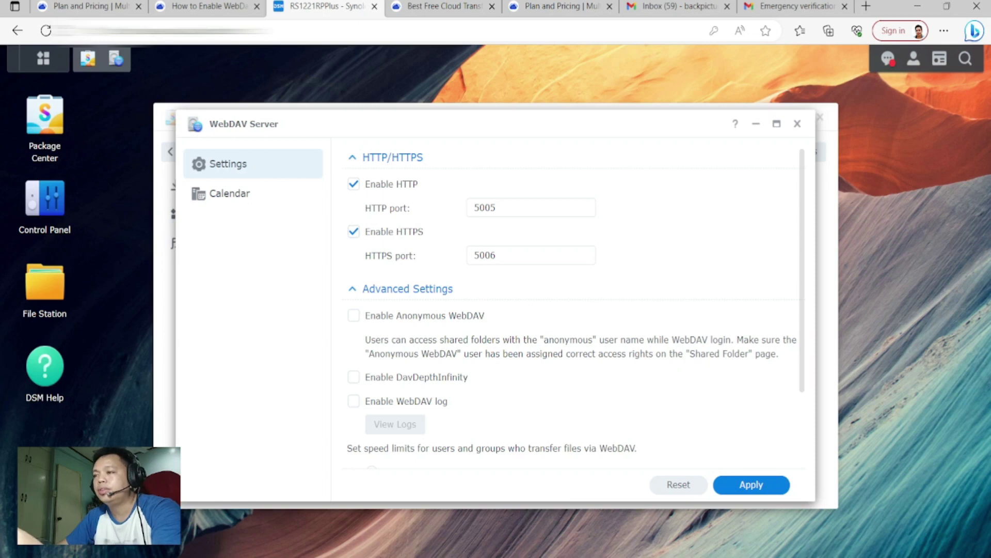
Check the HTTP and HTTPS port numbers in the WebDAV Server settings.
double_click(494, 207)
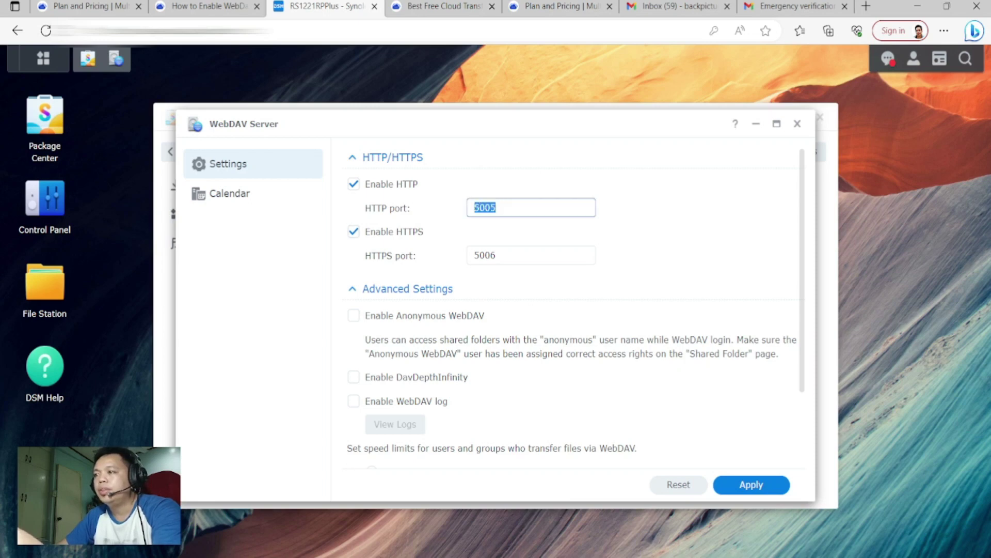
key(Tab)
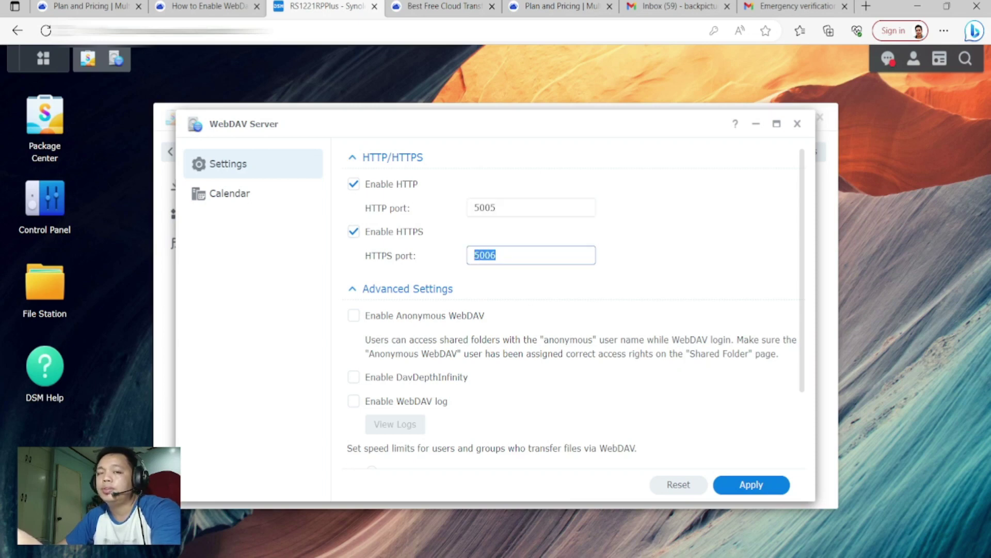
key(Tab)
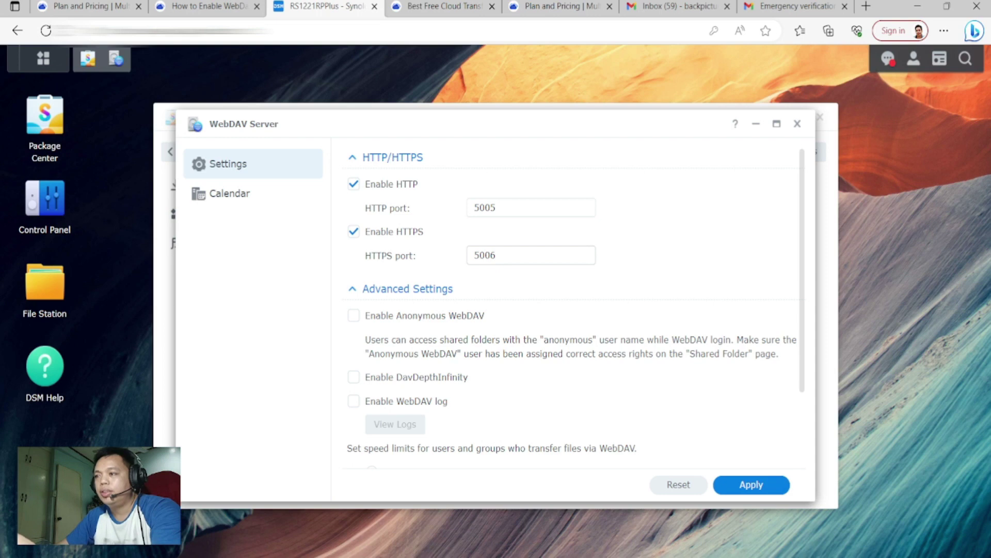
double_click(484, 255)
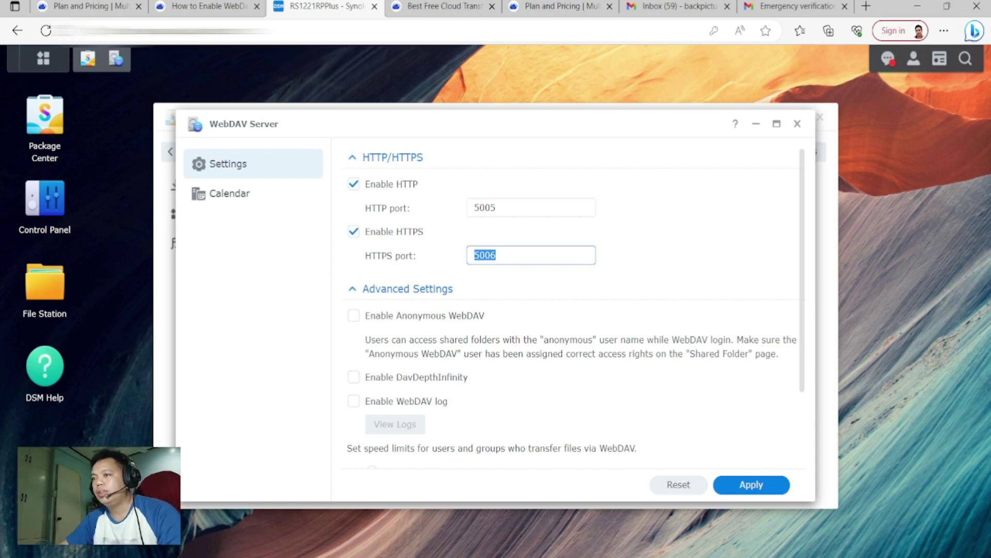
Apply the WebDAV Server settings, and close both WebDAV Server and Package Center.
click(751, 484)
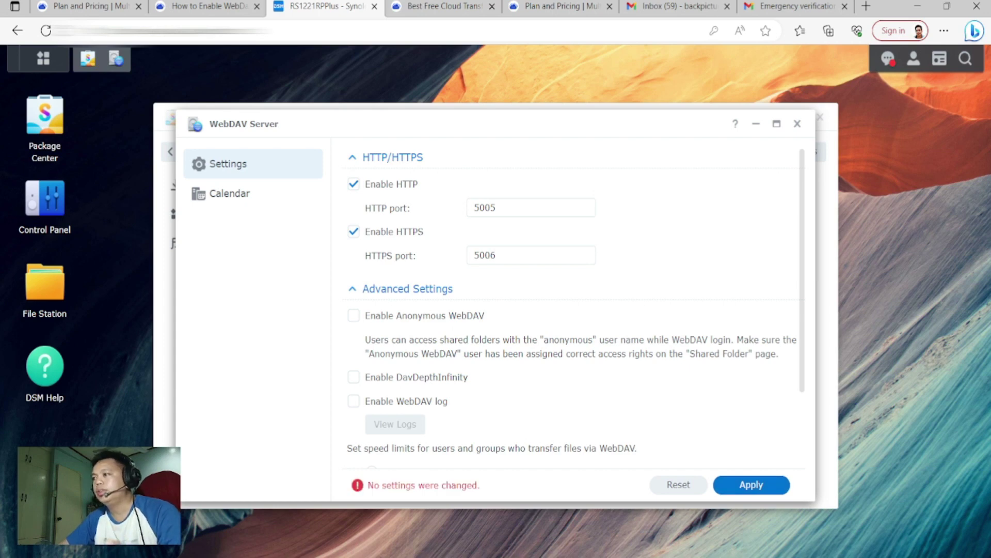
click(797, 124)
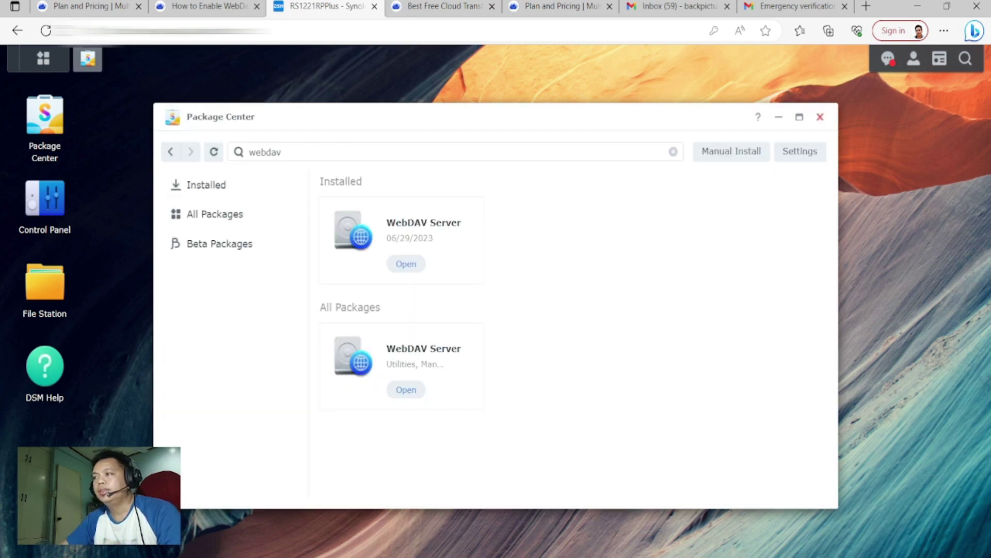
click(819, 116)
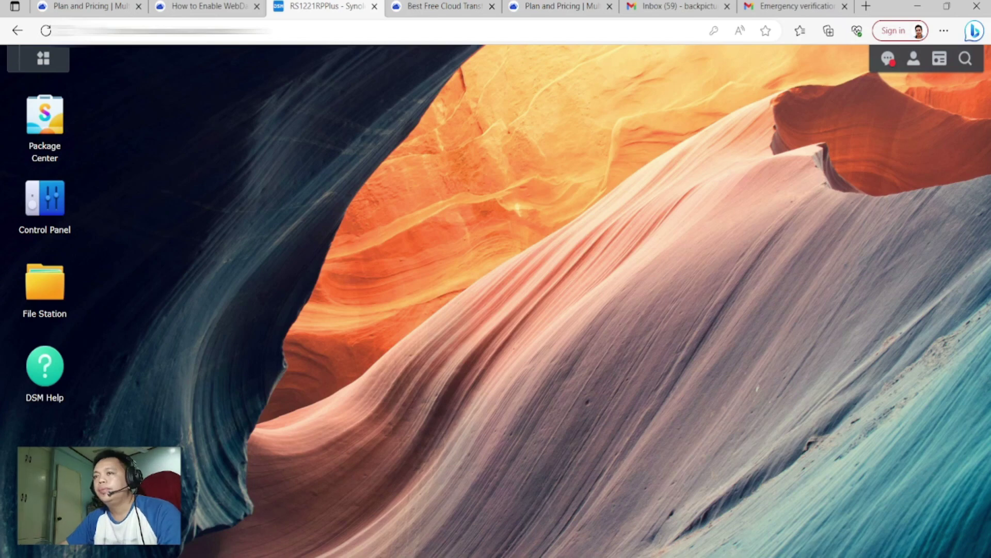
Open the DDNS settings under External Access in the Control Panel.
click(43, 58)
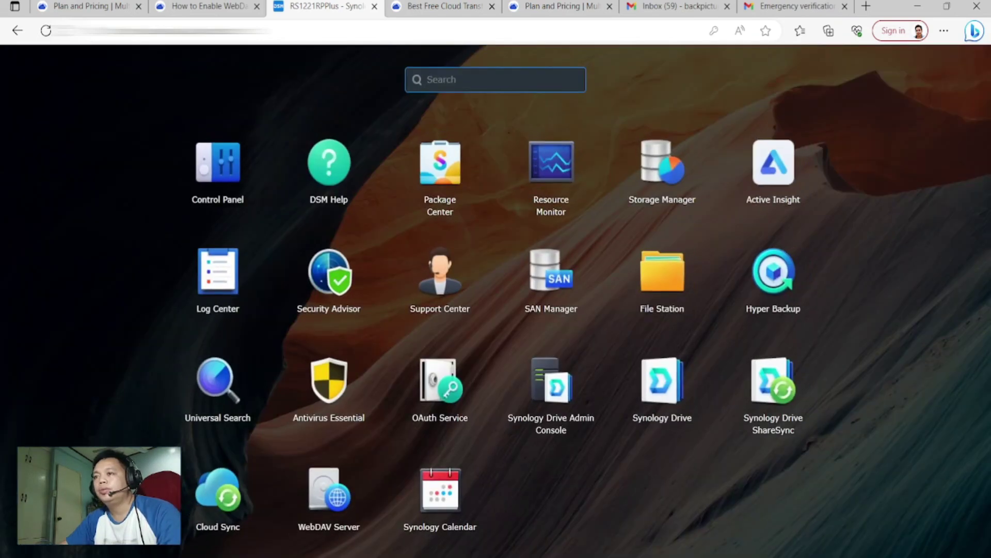
click(218, 163)
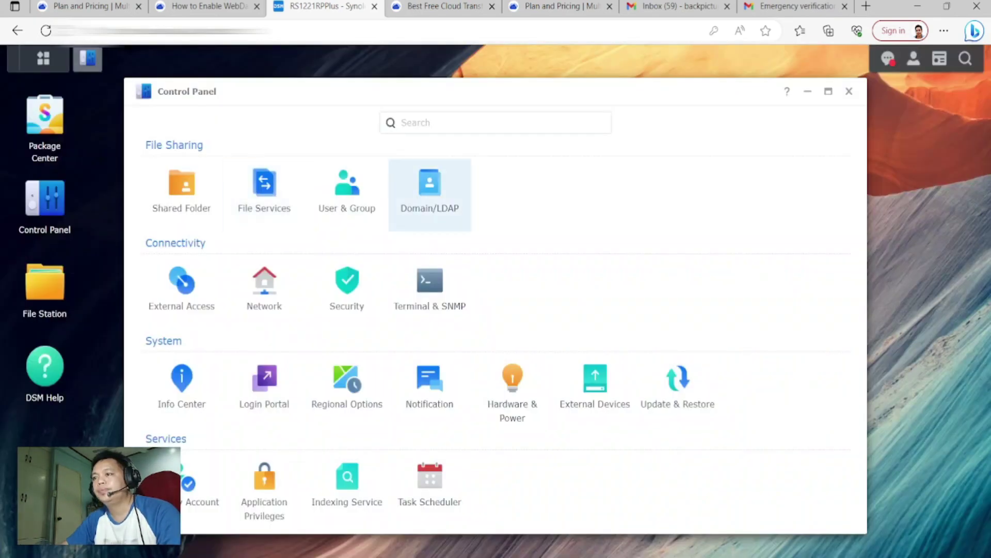
click(181, 289)
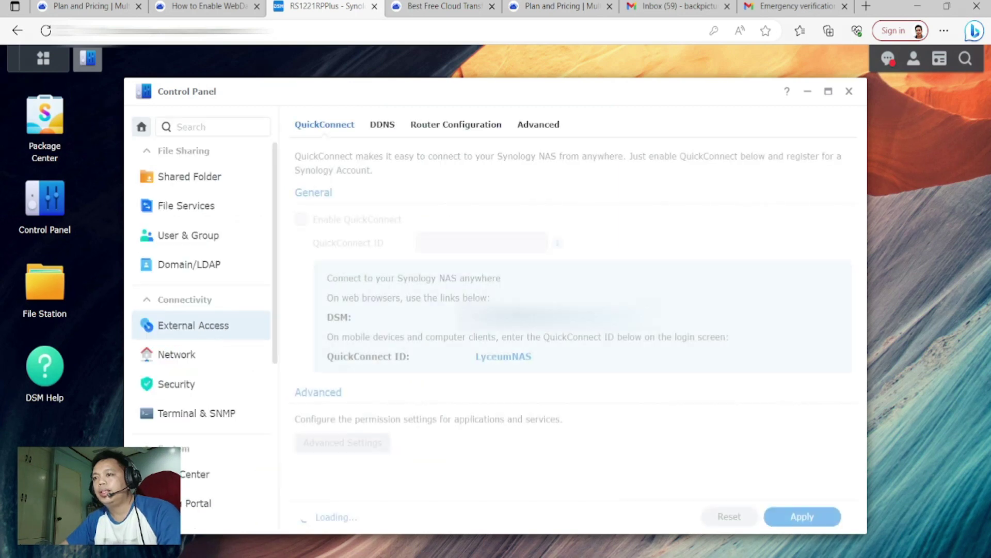
click(382, 124)
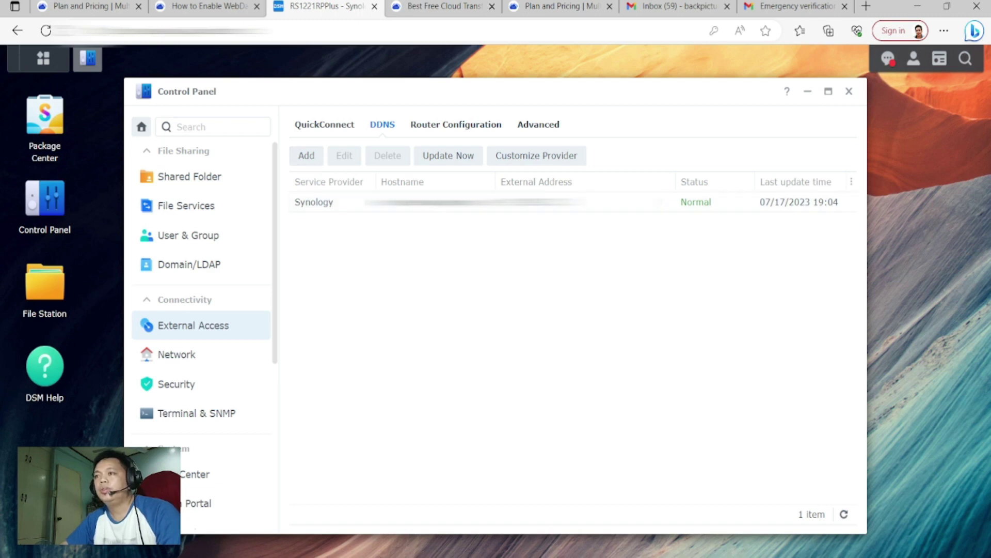
Check the service providers and the required hostname and login fields for adding a DDNS entry, and cancel without saving.
click(306, 155)
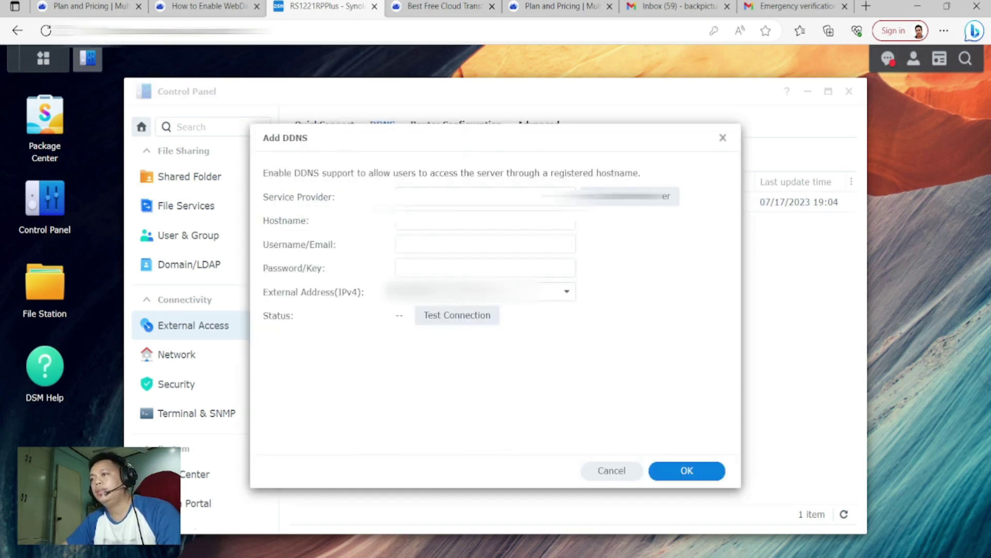
click(485, 197)
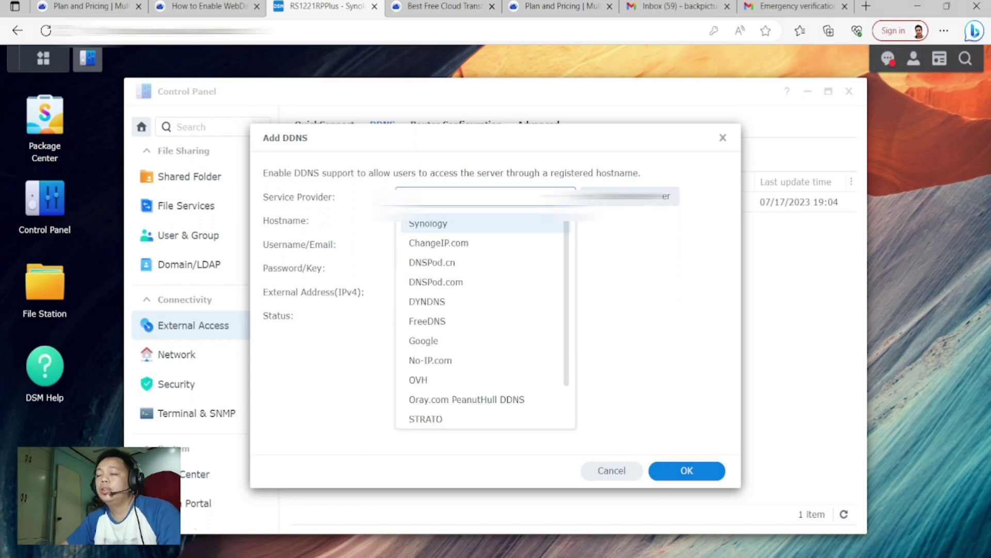
key(Escape)
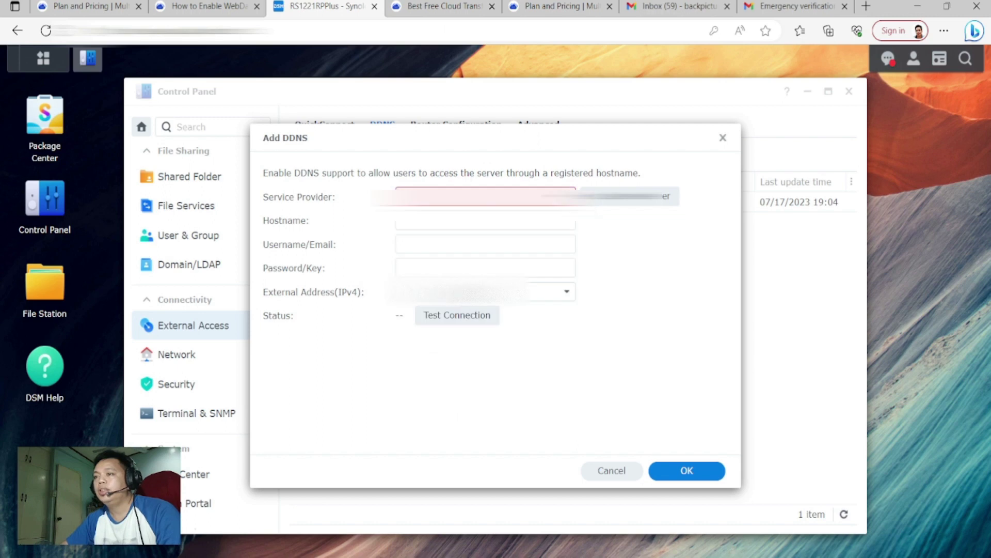
click(403, 221)
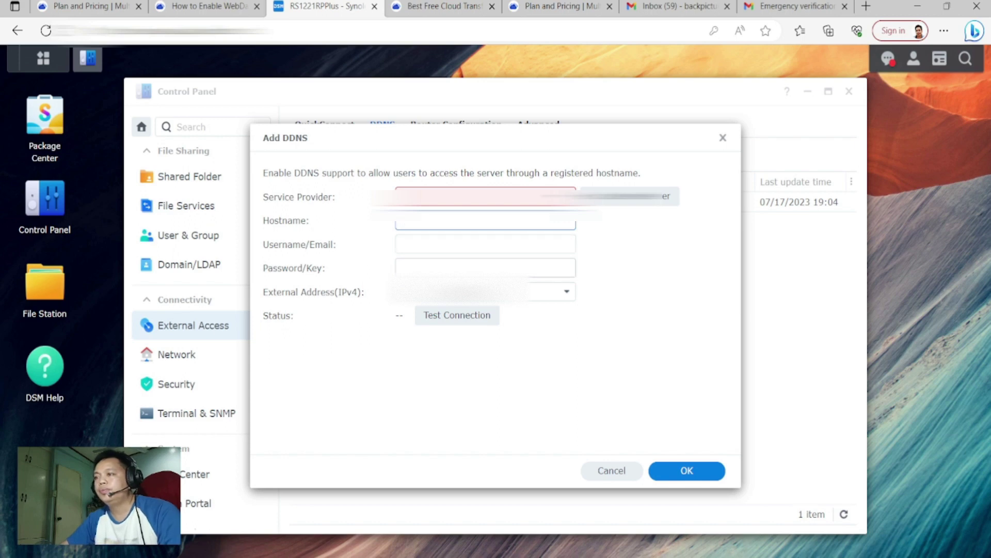
click(403, 244)
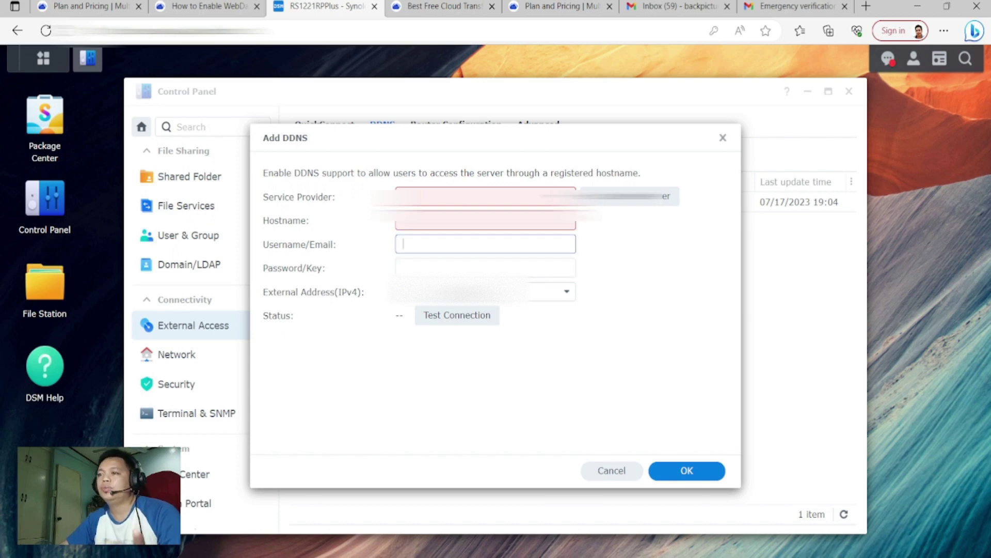
click(403, 268)
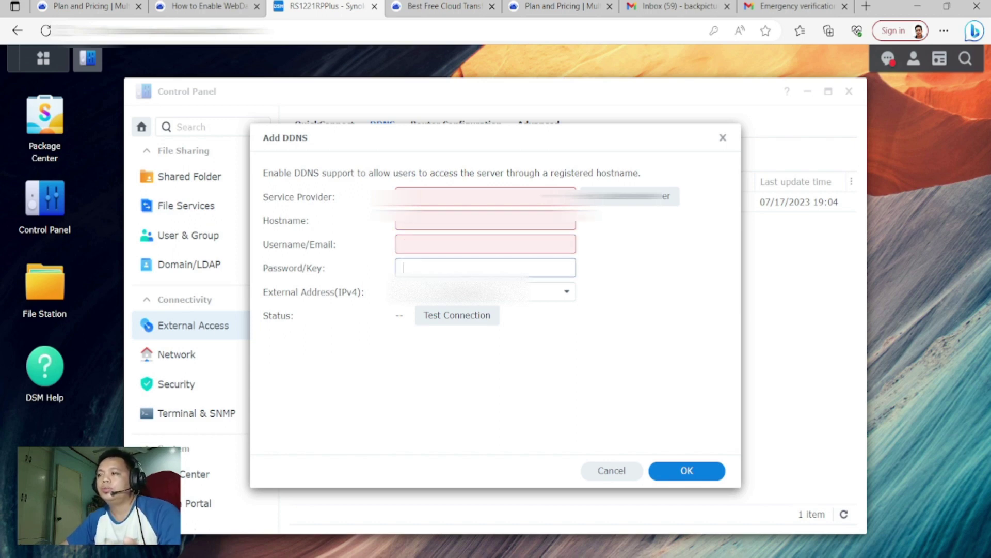
click(612, 470)
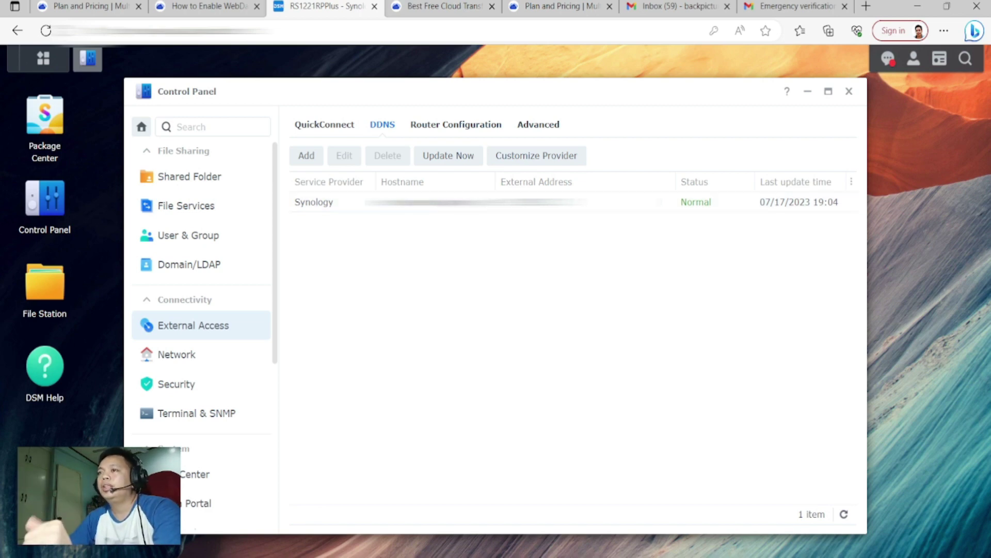
Switch to MultCloud and start adding a NAS as a personal cloud via WebDAV.
click(91, 6)
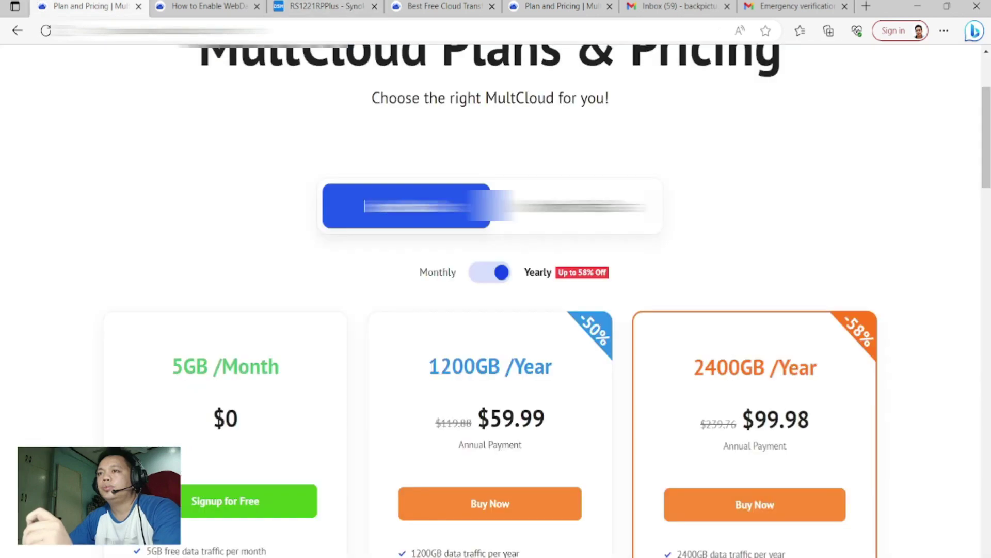
scroll(495, 300, up, 3)
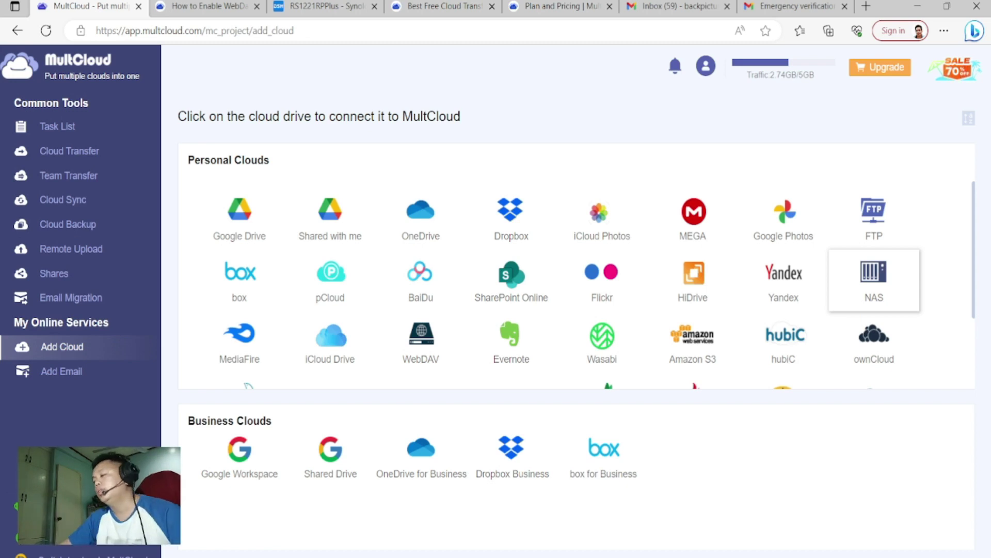
click(873, 279)
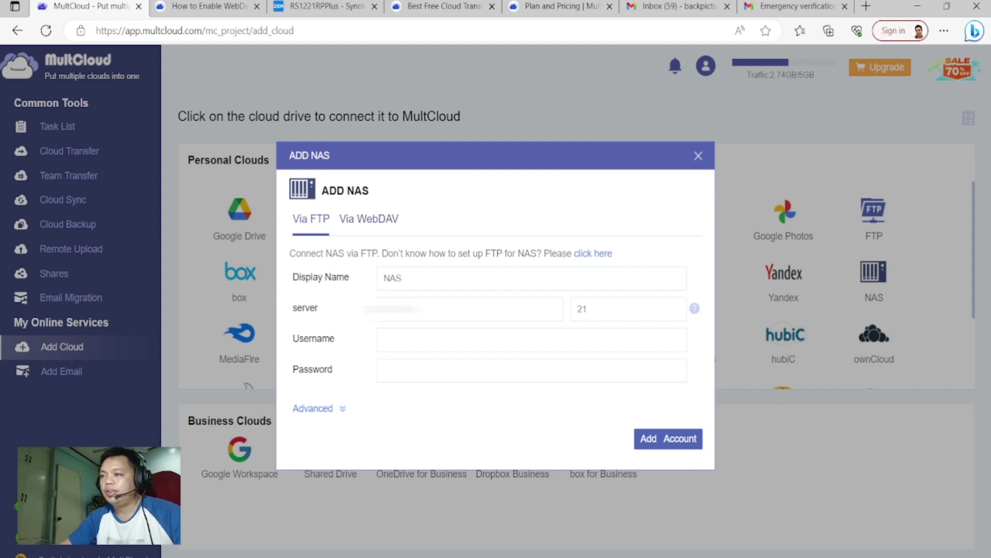
click(368, 219)
Enter the NAS's DDNS hostname as the server, checking it against the Synology DDNS settings, and set the port to 5006.
click(462, 309)
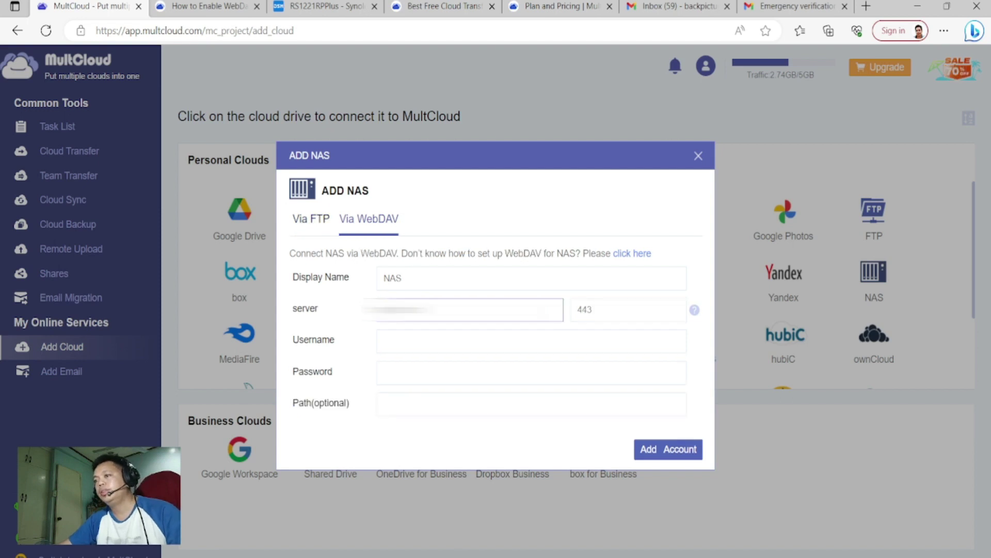
text(...)
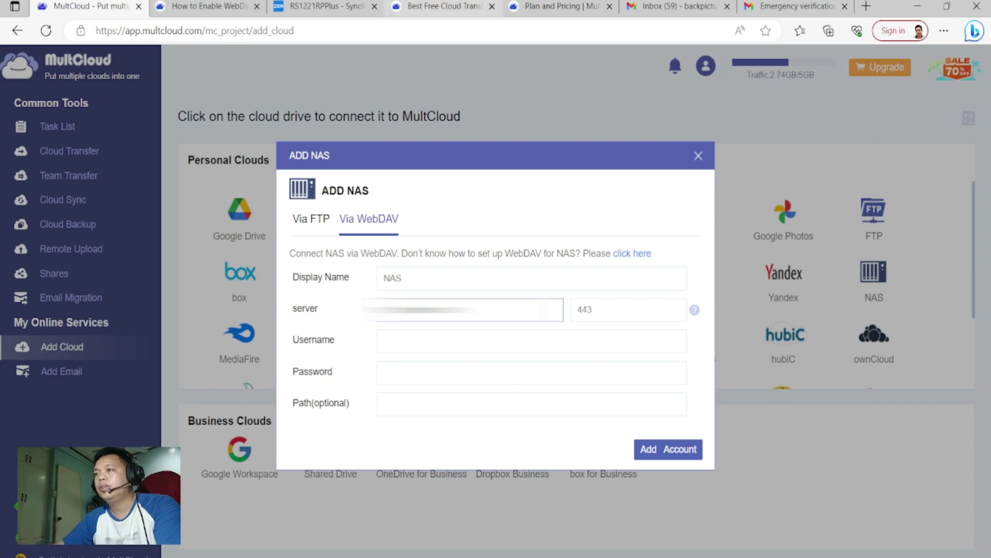
click(325, 6)
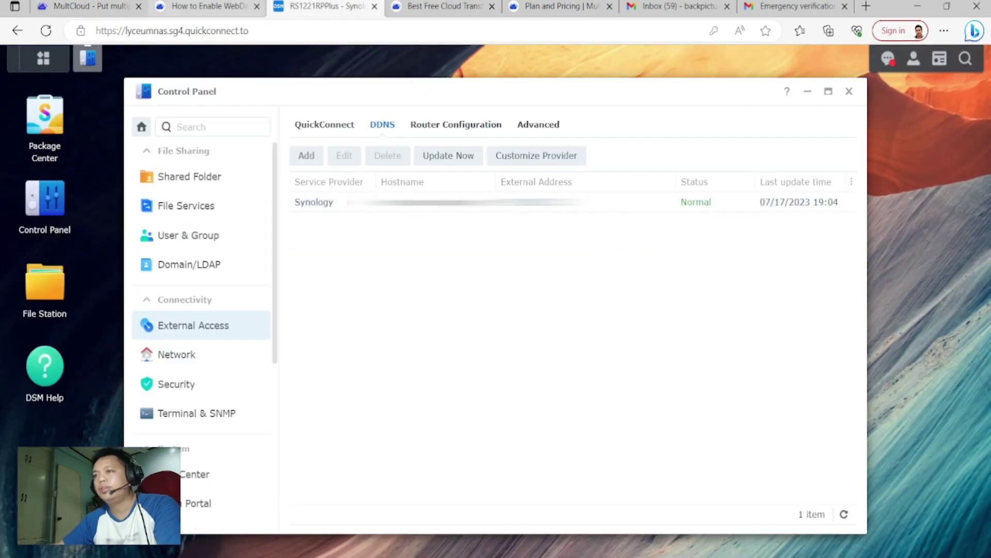
click(82, 6)
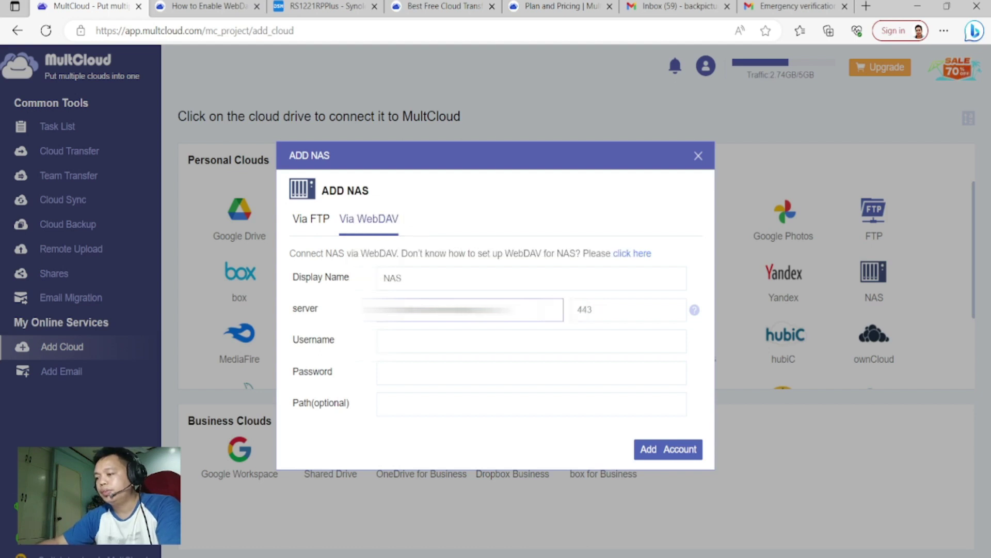
key(Tab)
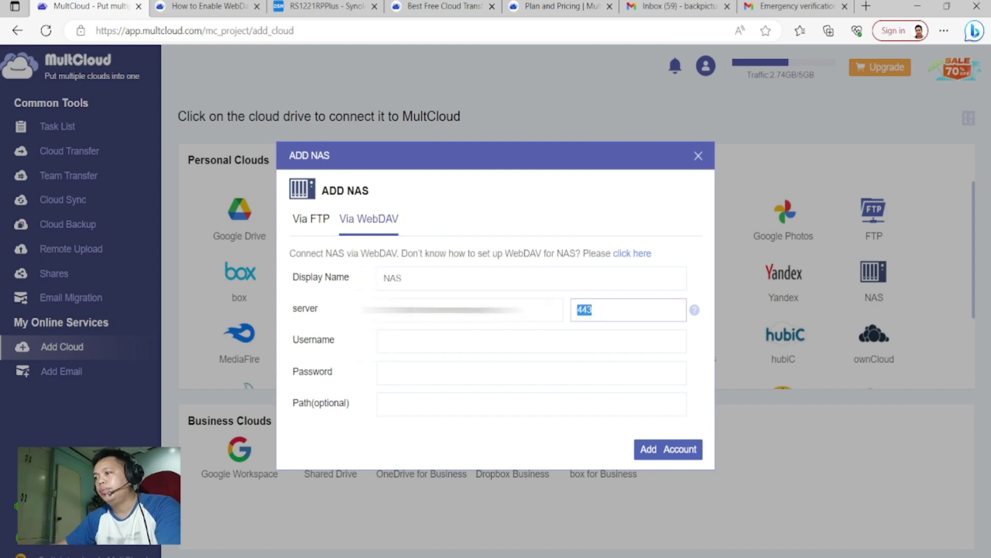
text(500)
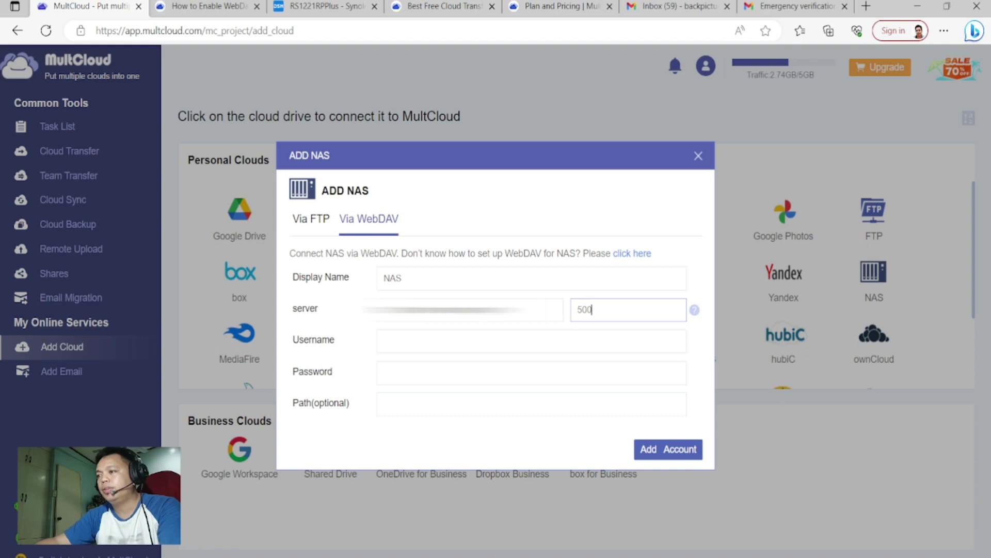
text(6)
Enter the NAS username and the account password, and add the NAS account to MultCloud.
click(383, 340)
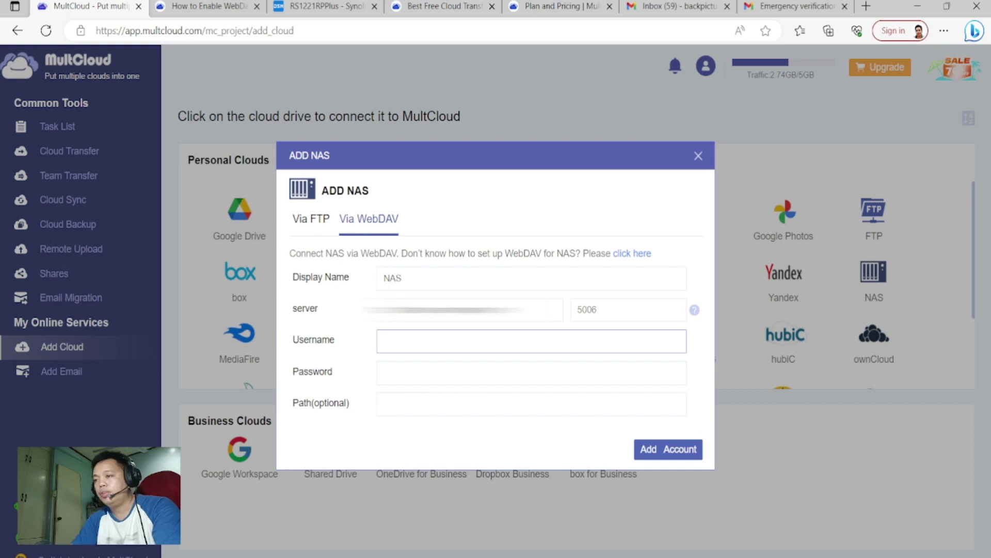
text(One)
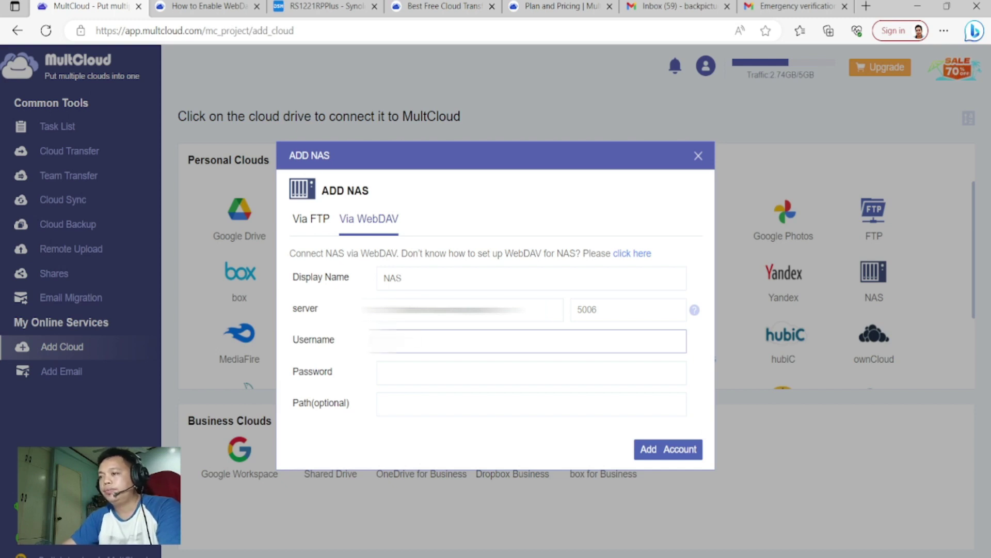
text(......)
click(385, 373)
text(••••)
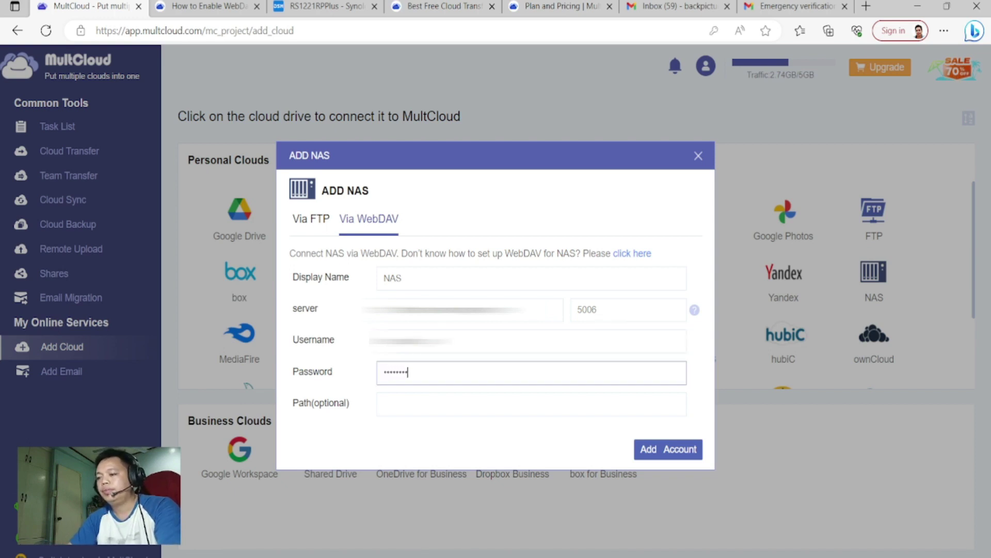
text(••••••••)
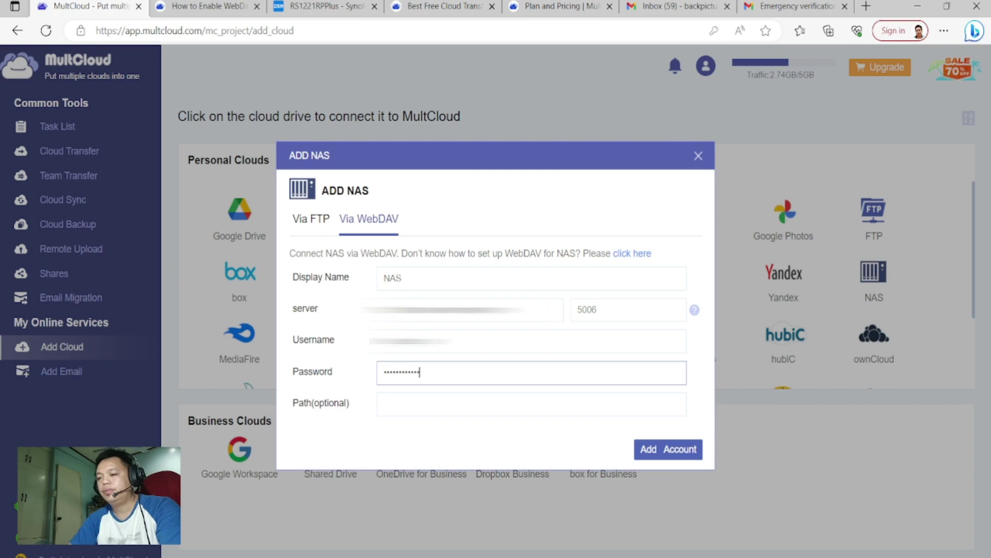
text(*)
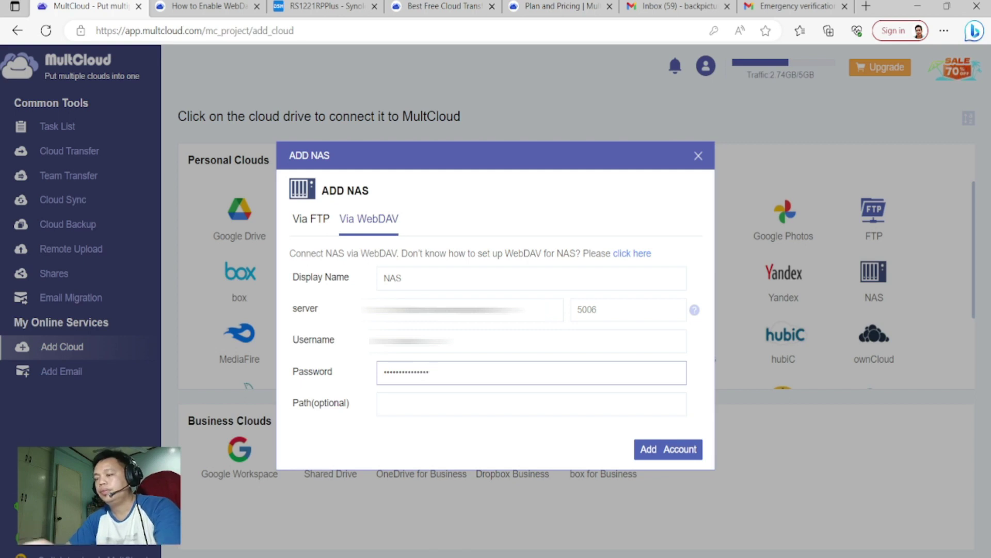
key(Return)
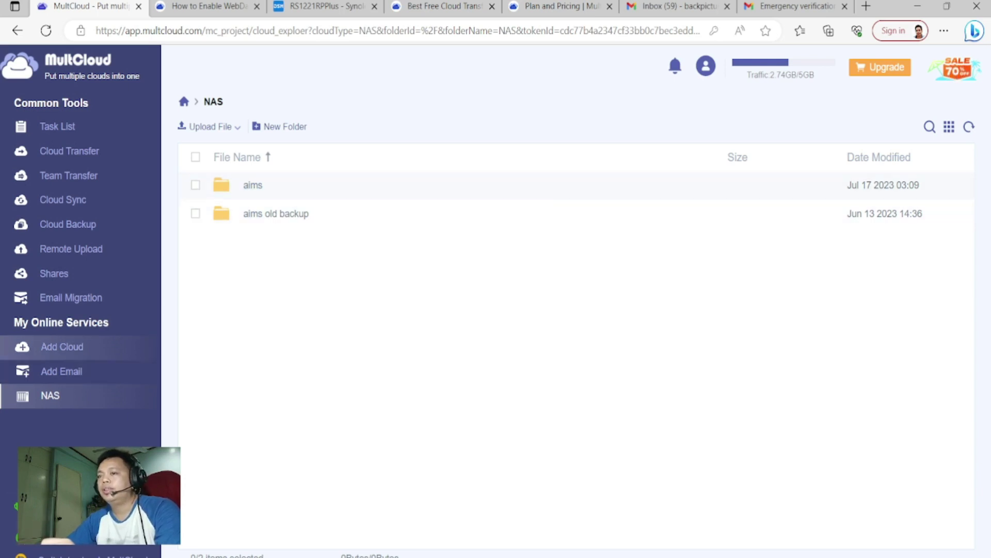
Add Google Drive to MultCloud as another connected cloud.
click(62, 347)
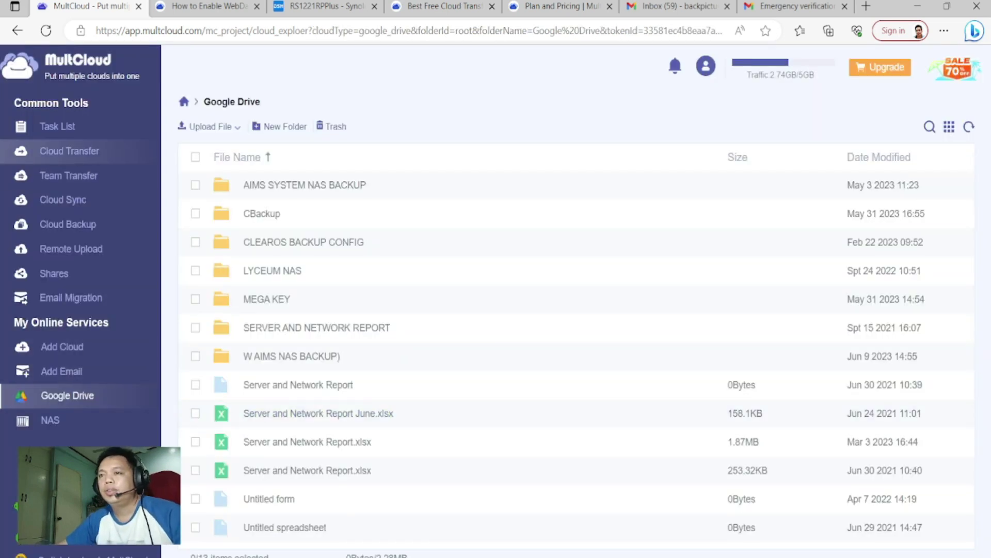
Look through the Cloud Transfer, Team Transfer, Cloud Sync and Cloud Backup tools, and return to Cloud Transfer.
click(69, 150)
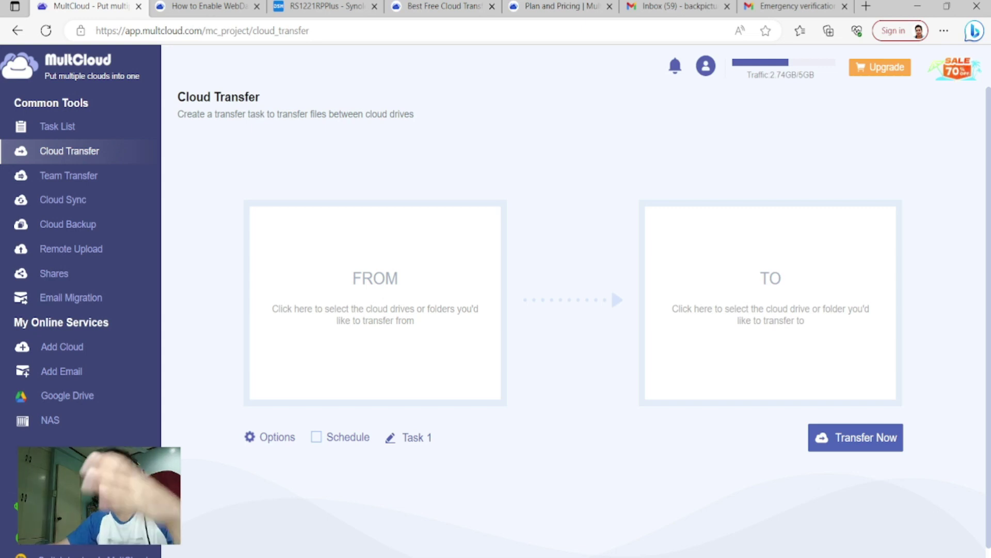
click(69, 176)
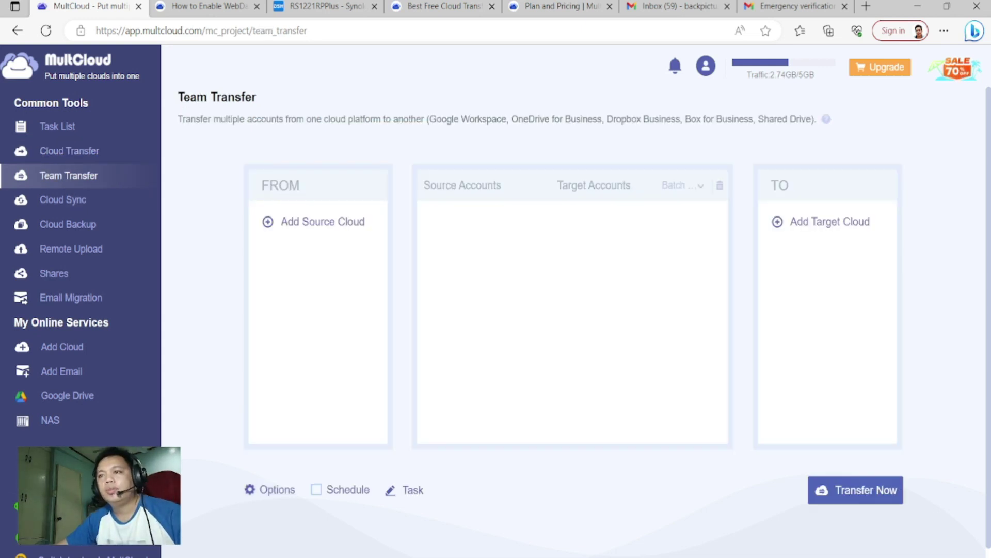
click(63, 200)
click(68, 225)
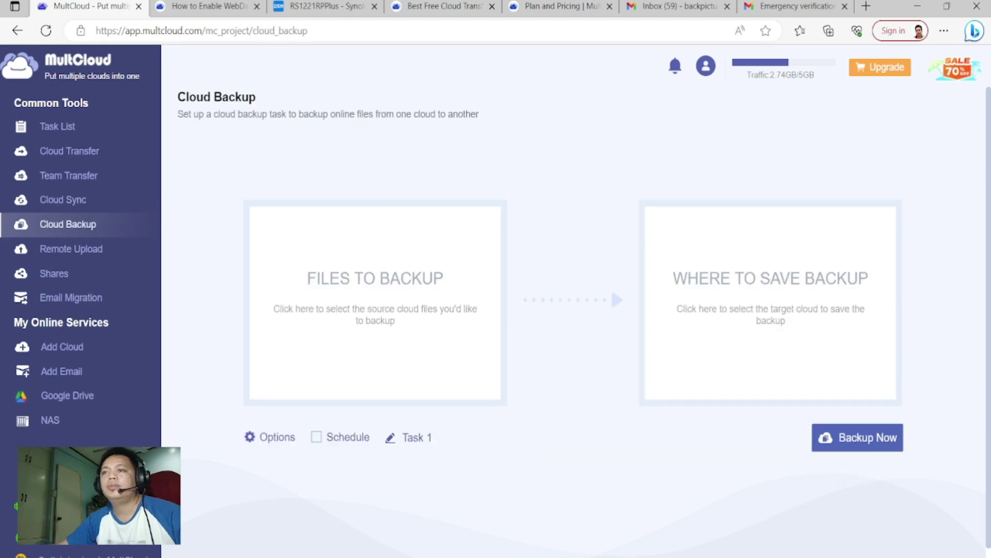
click(69, 151)
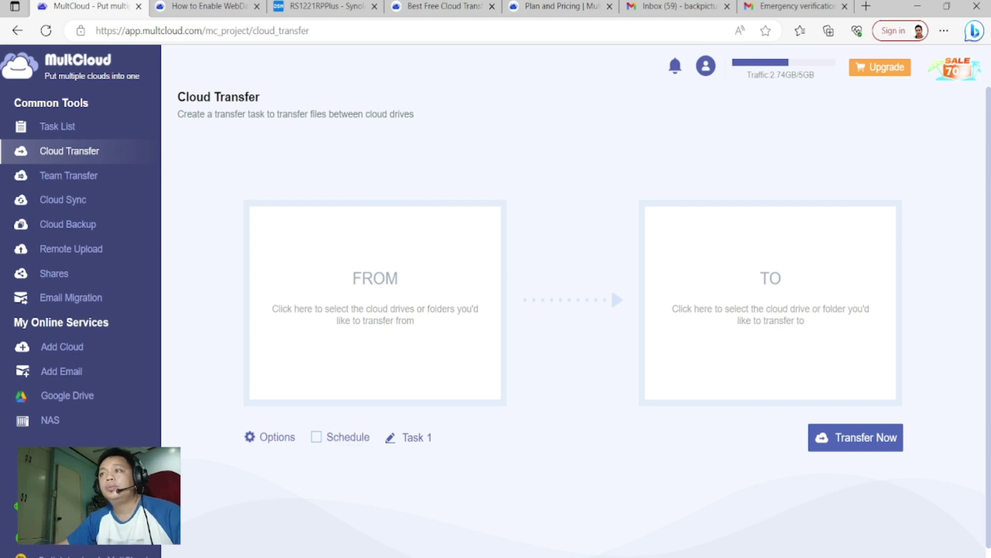
View the Unlimited Data plans on the MultCloud pricing page, and return to the Cloud Transfer page.
click(326, 6)
click(444, 6)
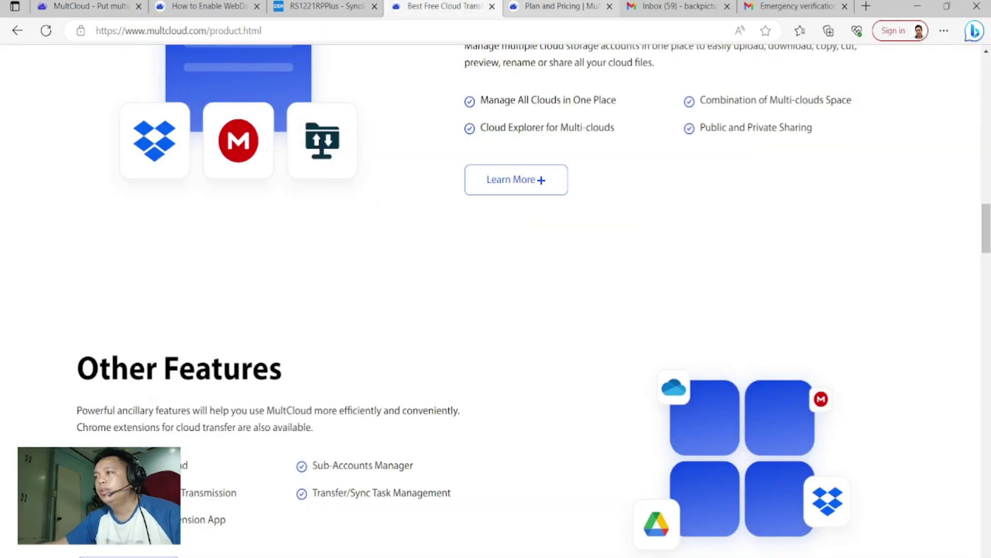
key(ctrl+Tab)
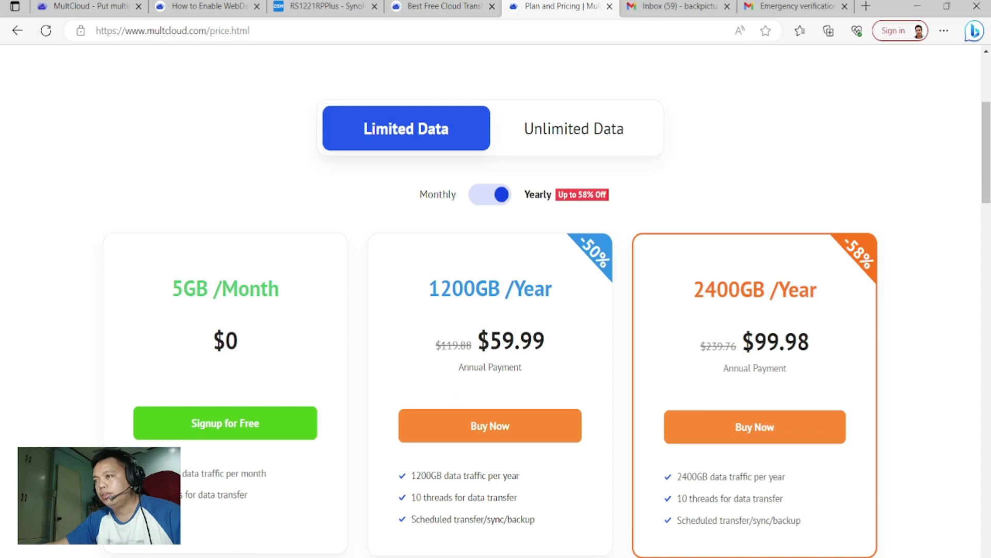
click(574, 129)
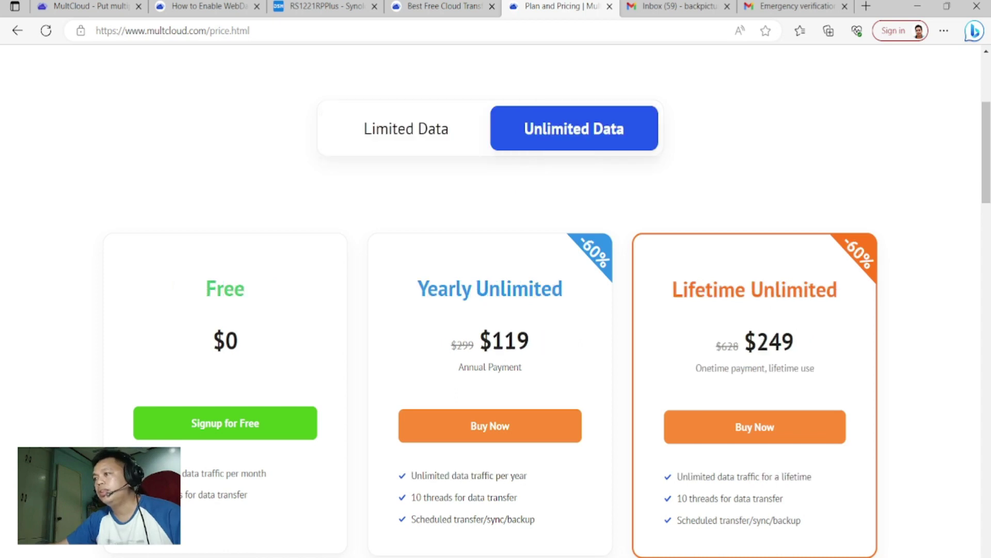
click(82, 6)
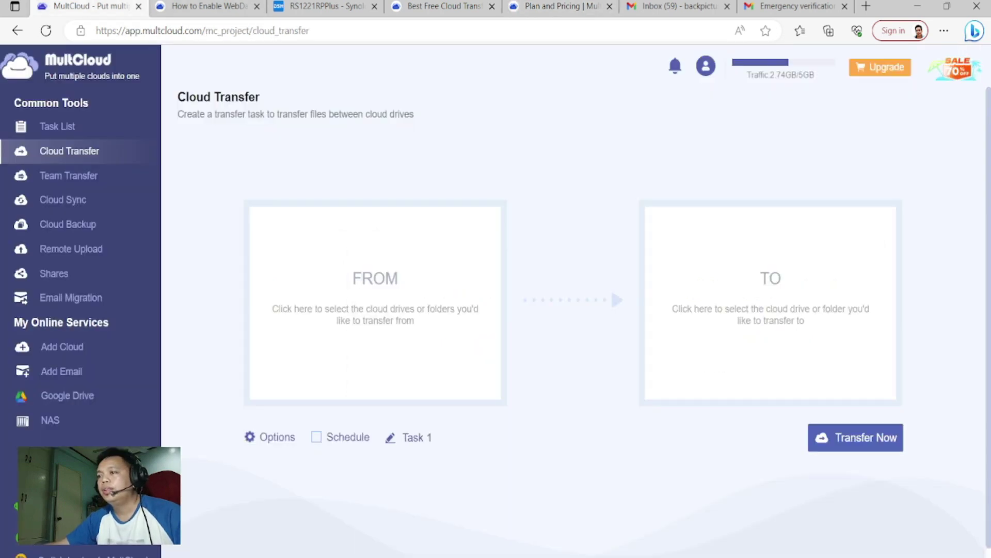
Review the transfer task's schedule settings and its transfer options, including the actions for target files that already exist.
click(348, 436)
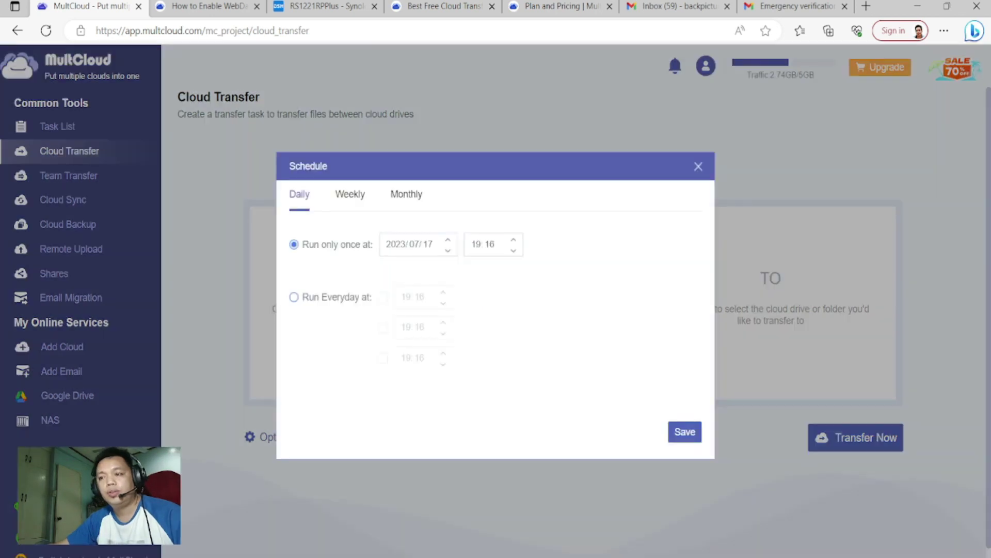
key(Escape)
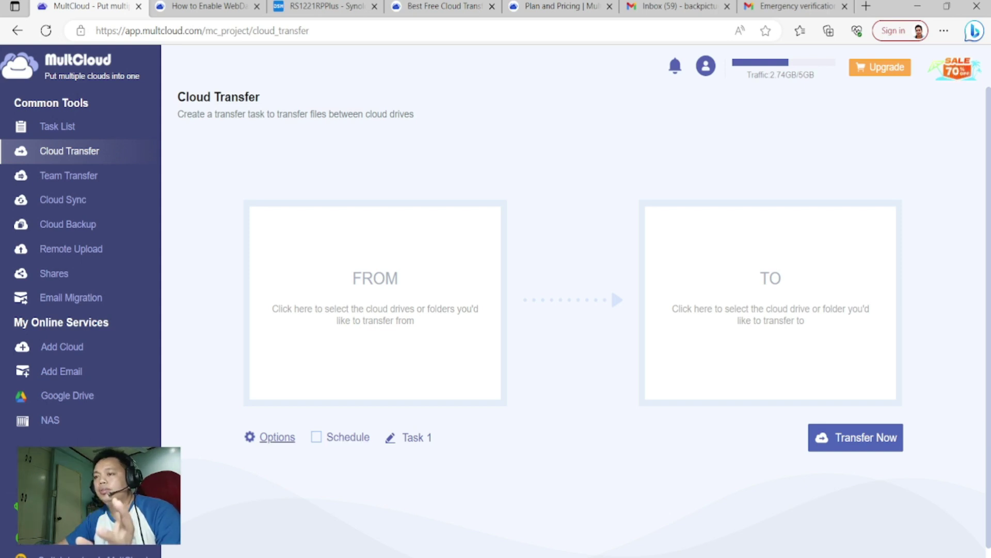
click(278, 437)
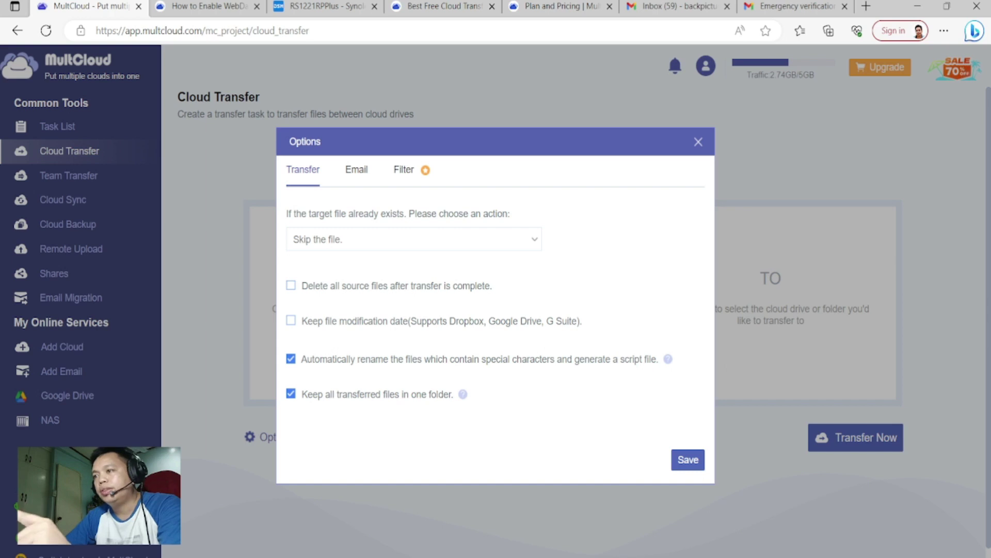
click(414, 240)
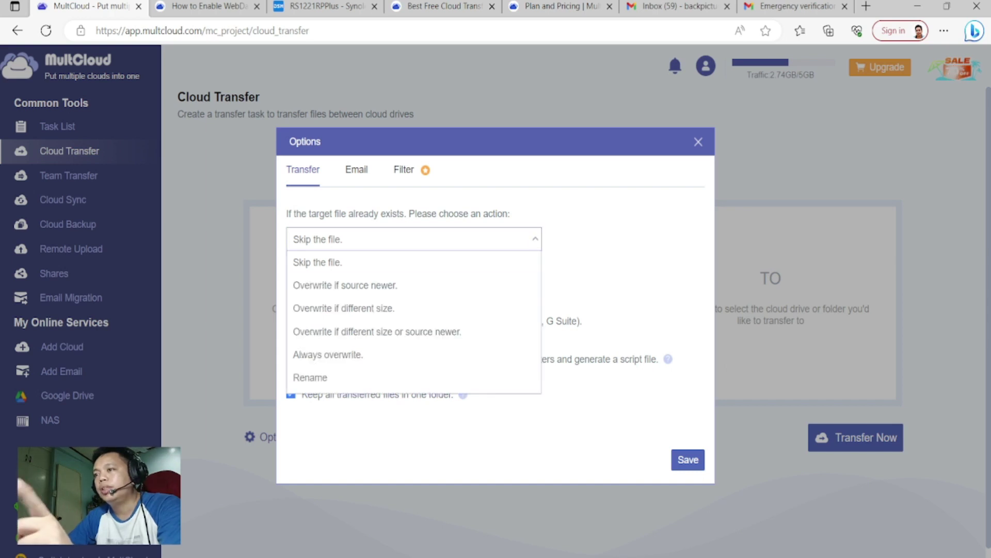
key(Escape)
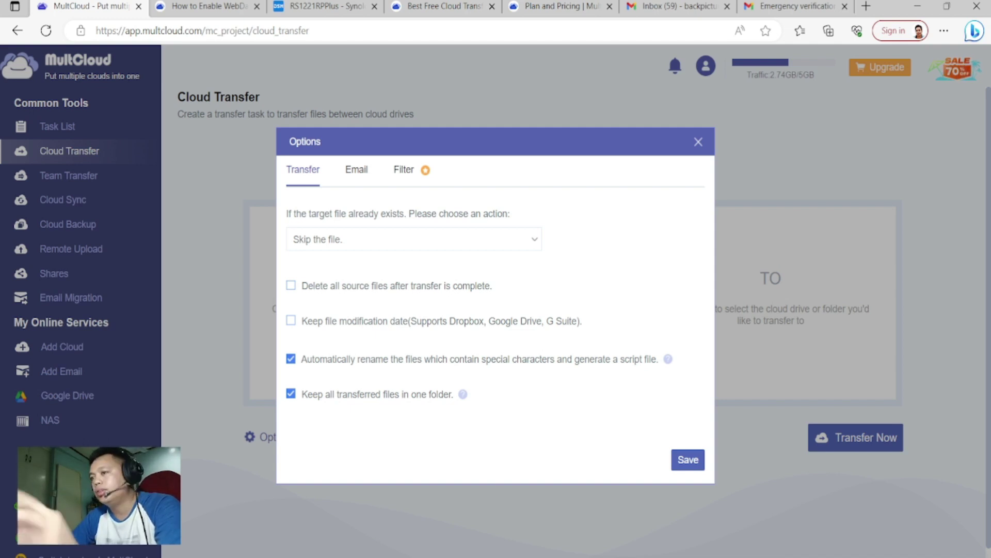
click(688, 459)
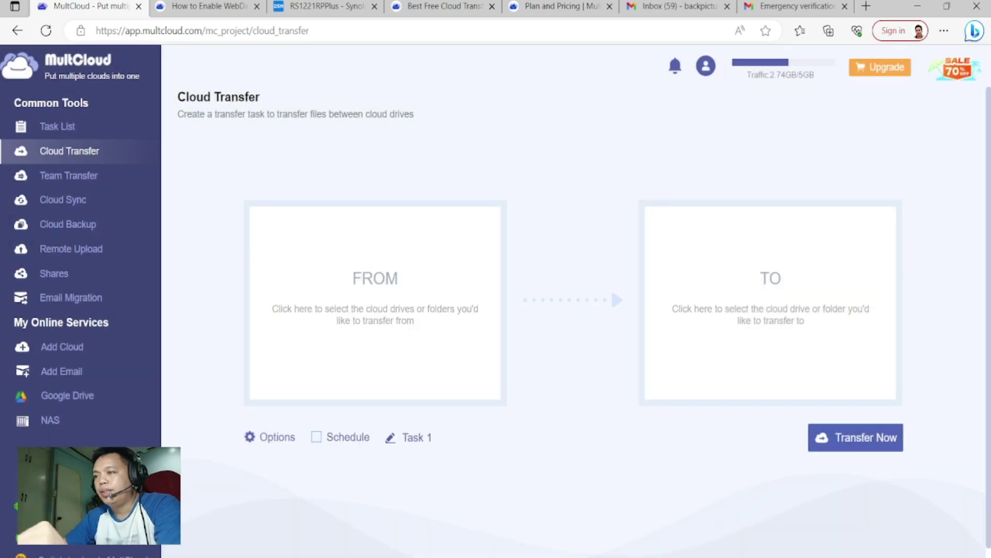
Open the source selection for the transfer and expand the NAS and its aims folder to reach the last files.
click(375, 302)
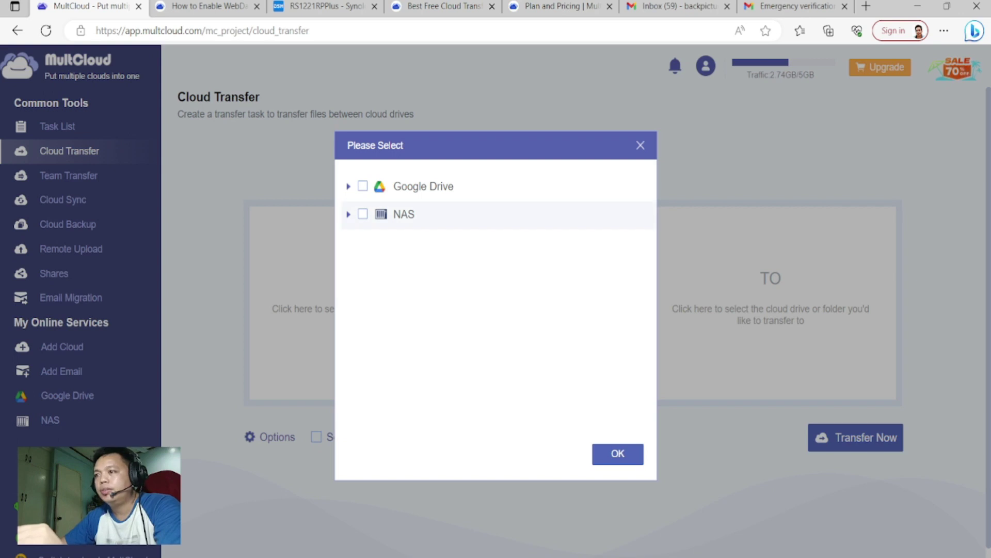
click(348, 214)
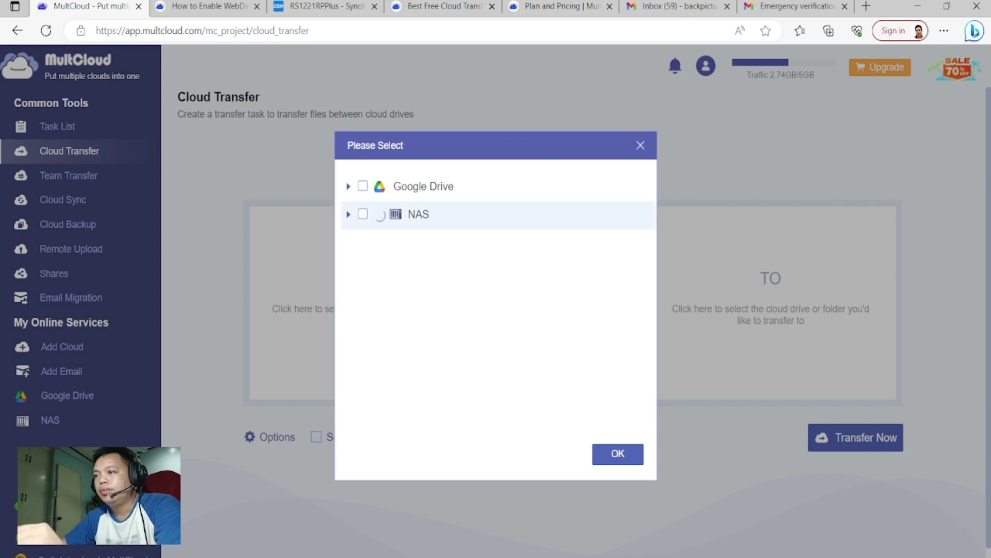
click(360, 242)
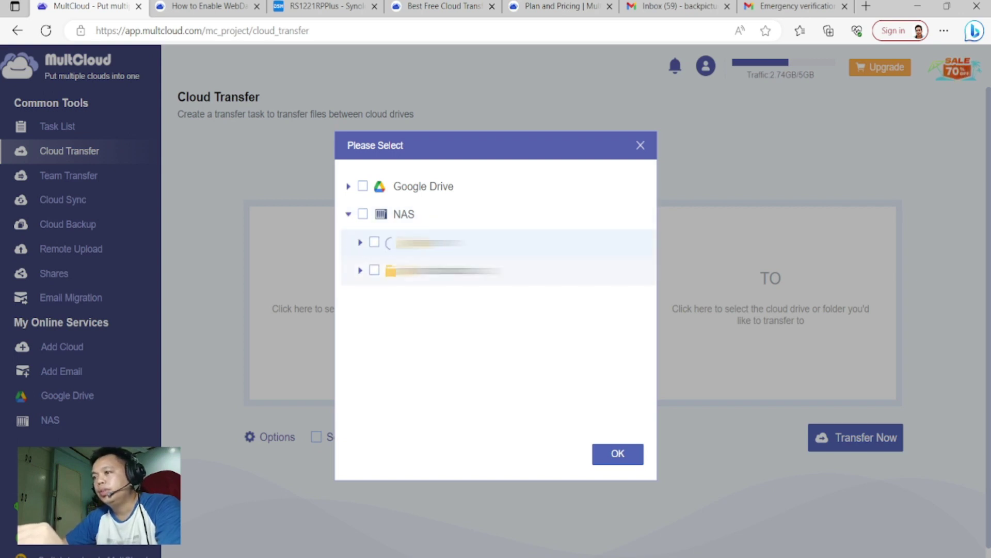
scroll(496, 265, down, 3)
scroll(485, 320, down, 2)
scroll(490, 320, down, 3)
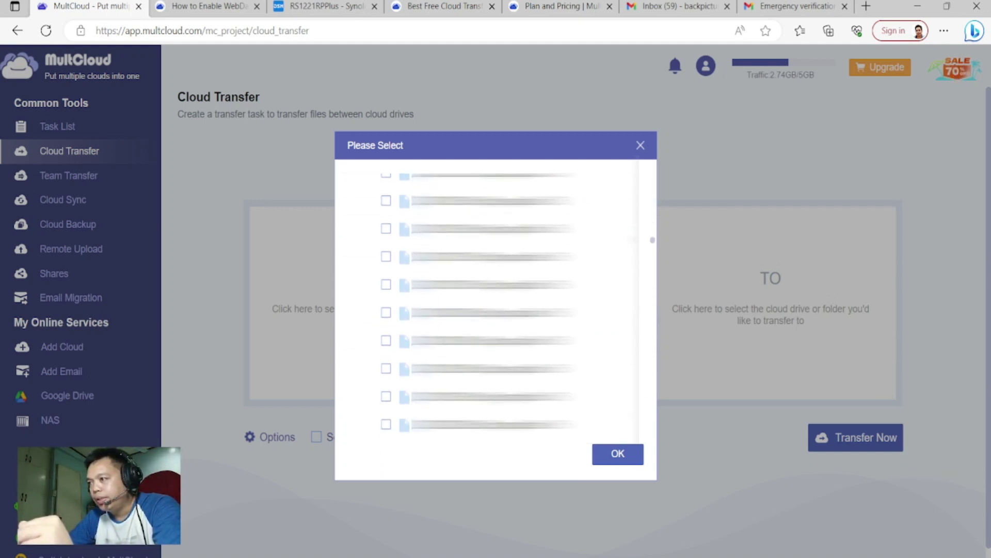
scroll(494, 305, down, 1)
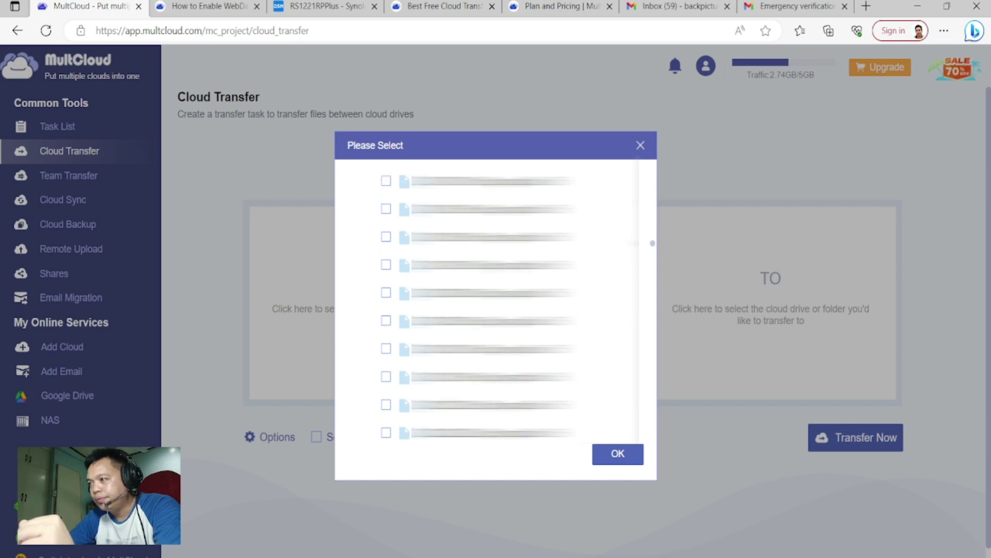
drag(652, 243, 653, 432)
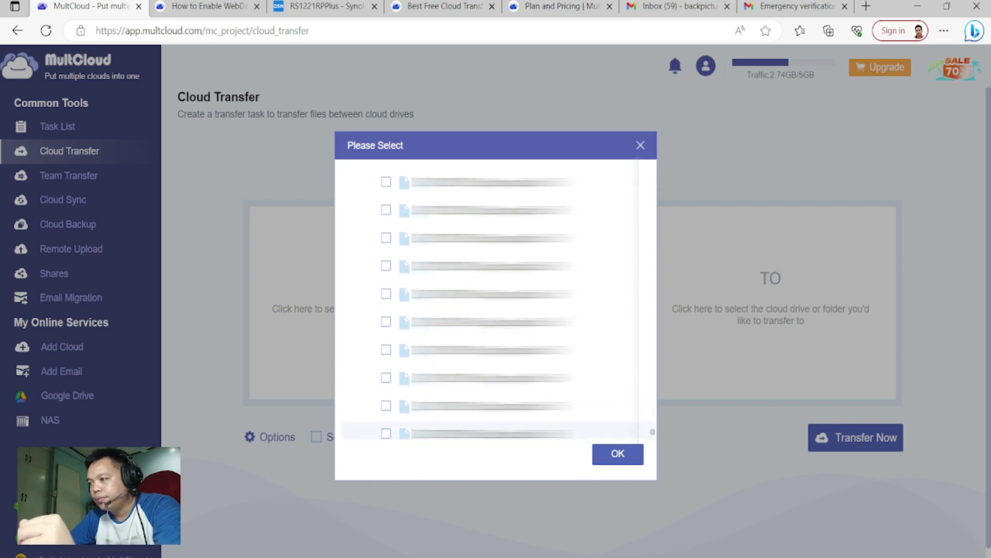
scroll(490, 309, down, 1)
scroll(490, 304, up, 1)
Select the last ten files in the aims folder of the NAS.
click(386, 220)
click(386, 248)
click(386, 276)
click(386, 304)
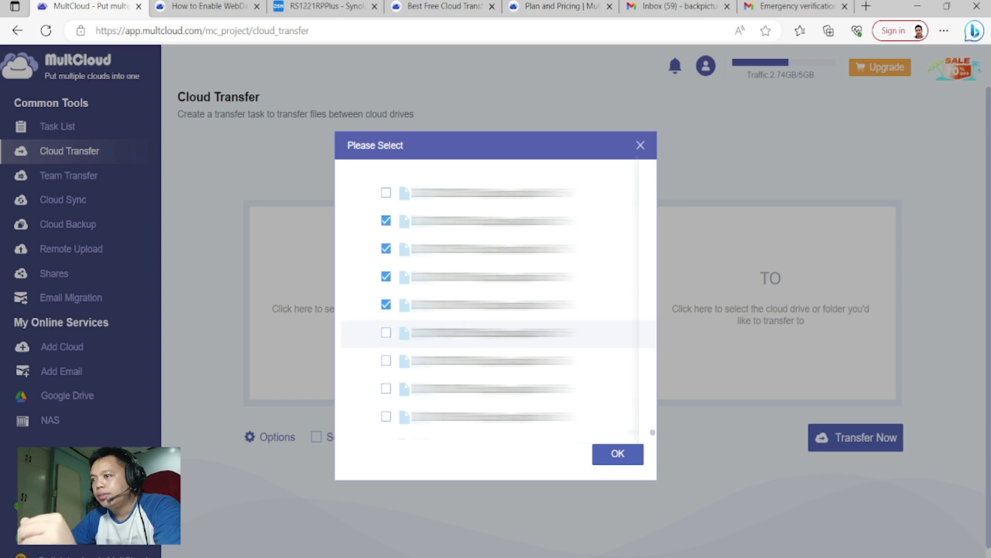
click(385, 332)
click(386, 359)
click(386, 388)
click(386, 417)
scroll(496, 332, down, 2)
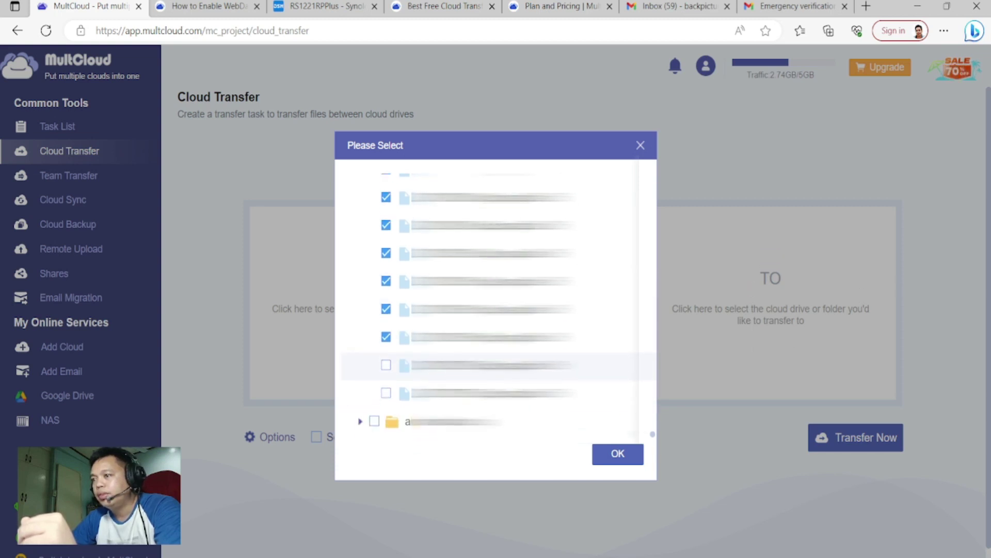
click(386, 365)
click(386, 393)
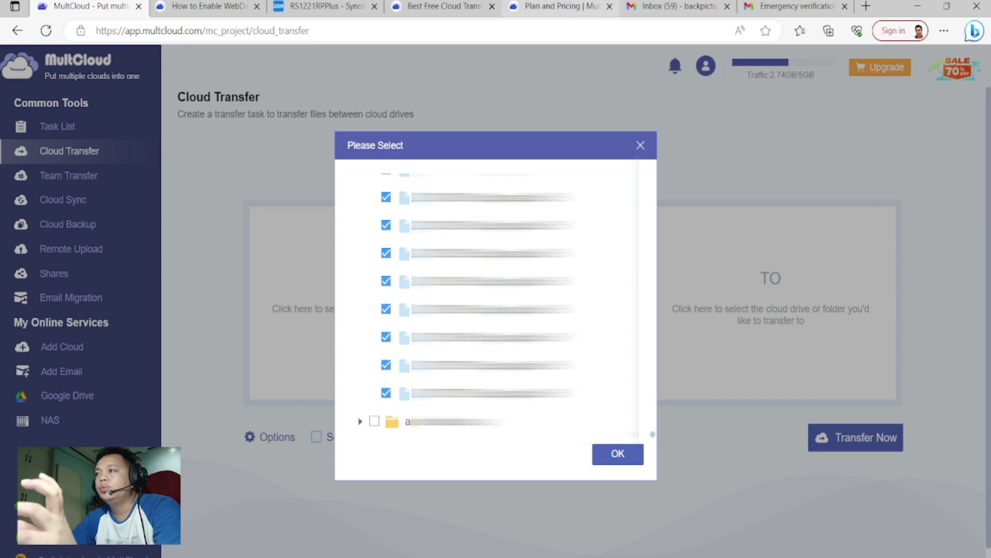
Compare the Limited Data and Unlimited Data plans on the MultCloud pricing page, and return to the source selection.
click(560, 6)
click(405, 128)
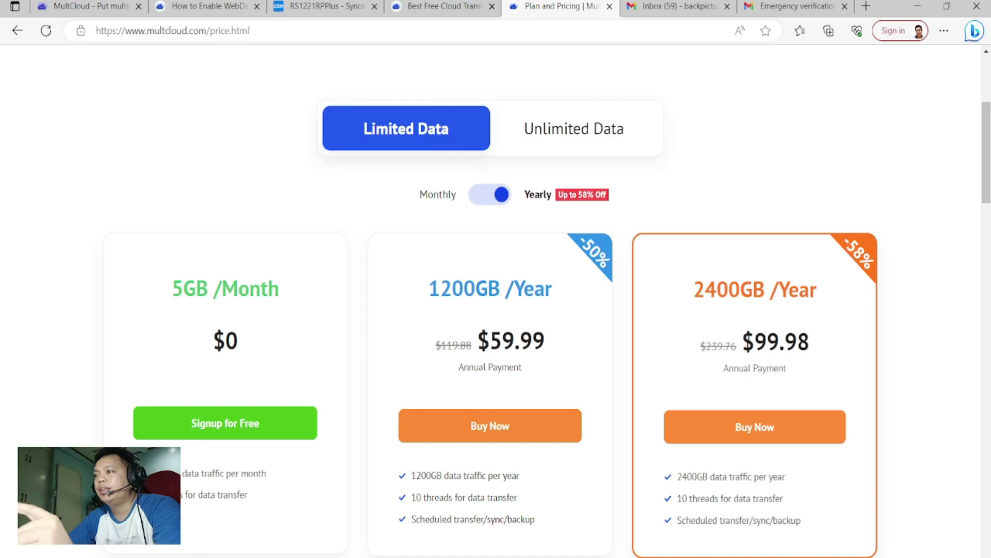
drag(766, 289, 464, 290)
click(574, 128)
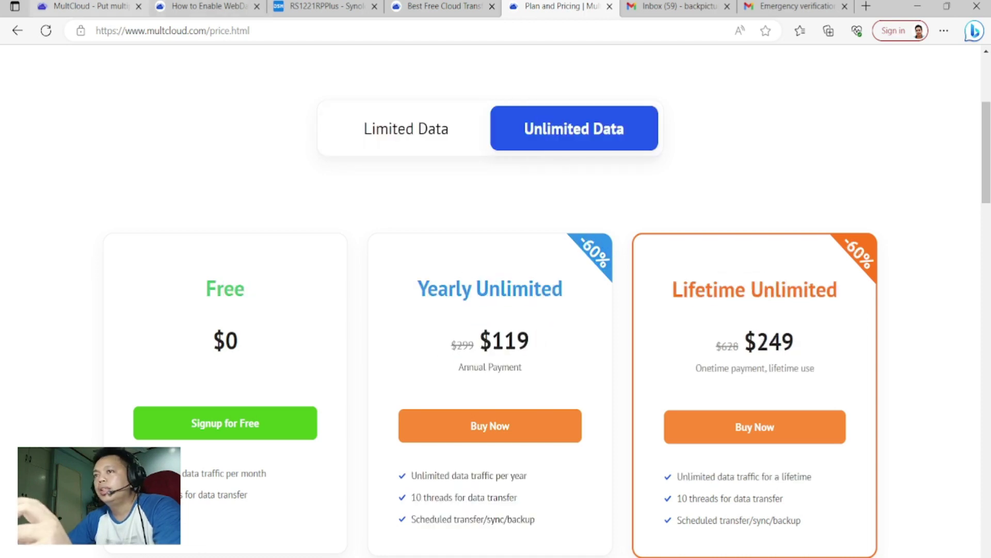
click(85, 6)
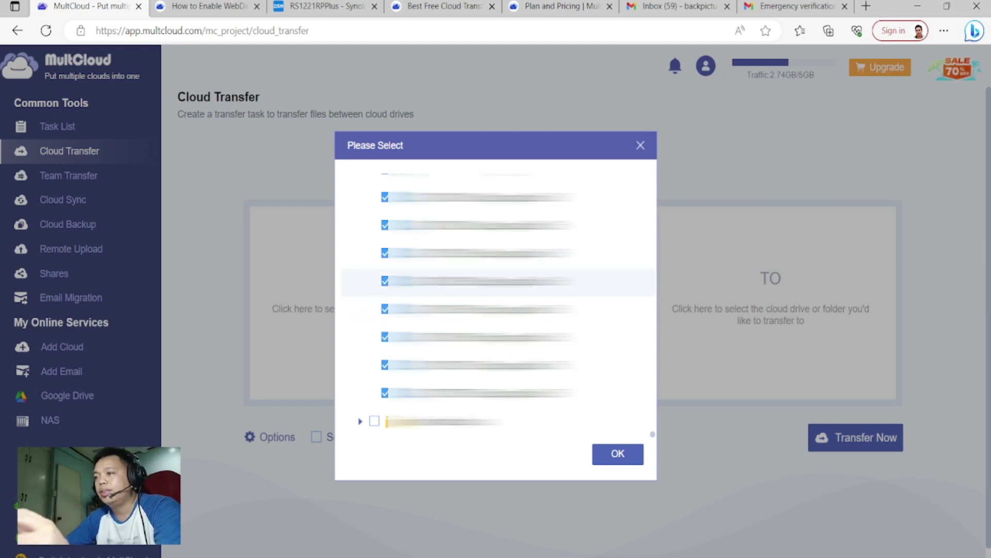
Recheck the selected aims files and confirm them as the transfer source.
scroll(496, 289, down, 2)
scroll(495, 269, up, 3)
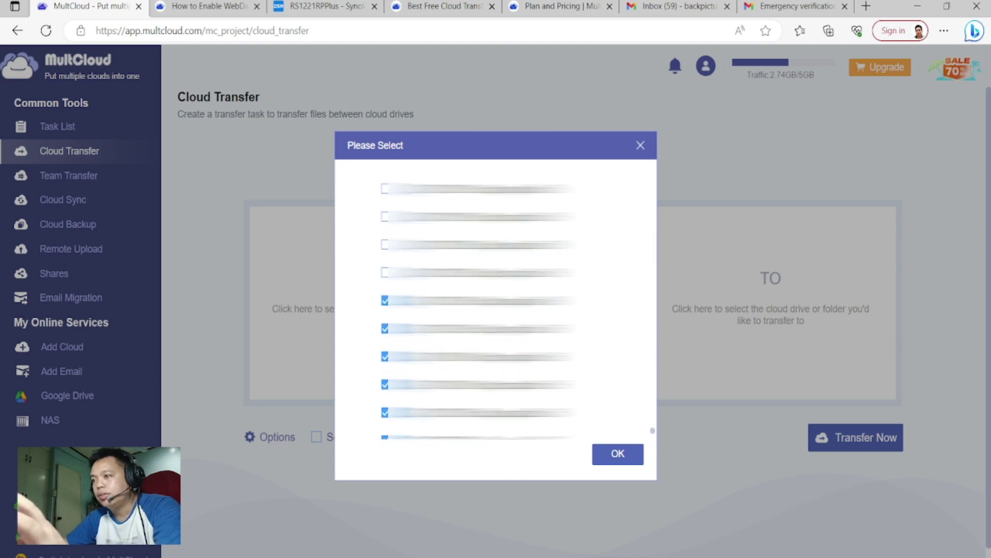
scroll(495, 299, down, 4)
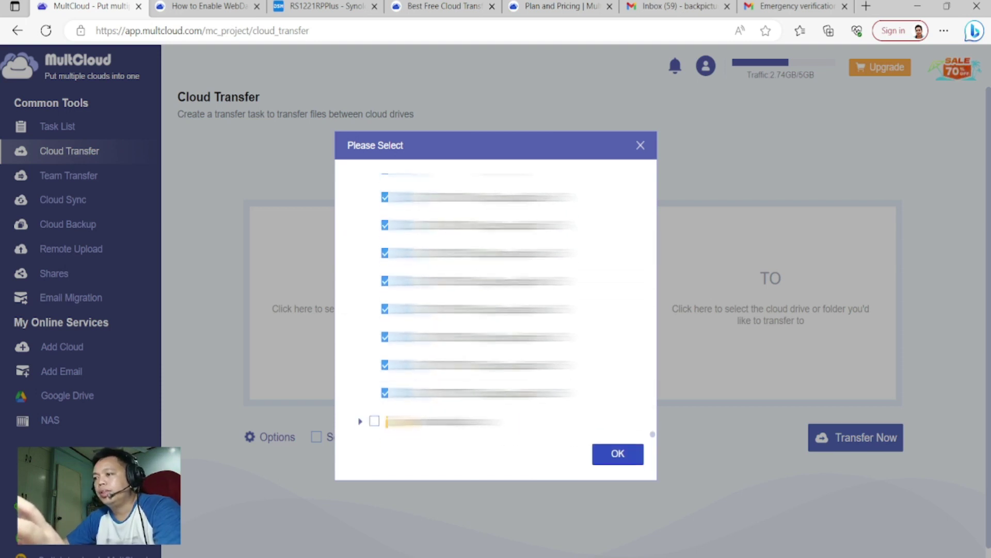
click(618, 453)
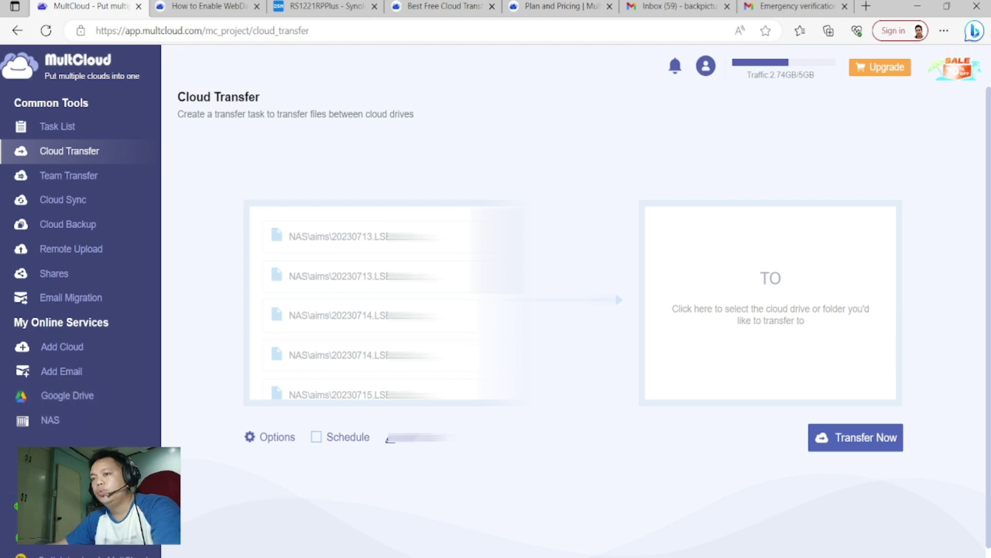
Set the aims folder within Google Drive's AIMS SYSTEM NAS BACKUP folder as the destination, and start the transfer.
click(770, 303)
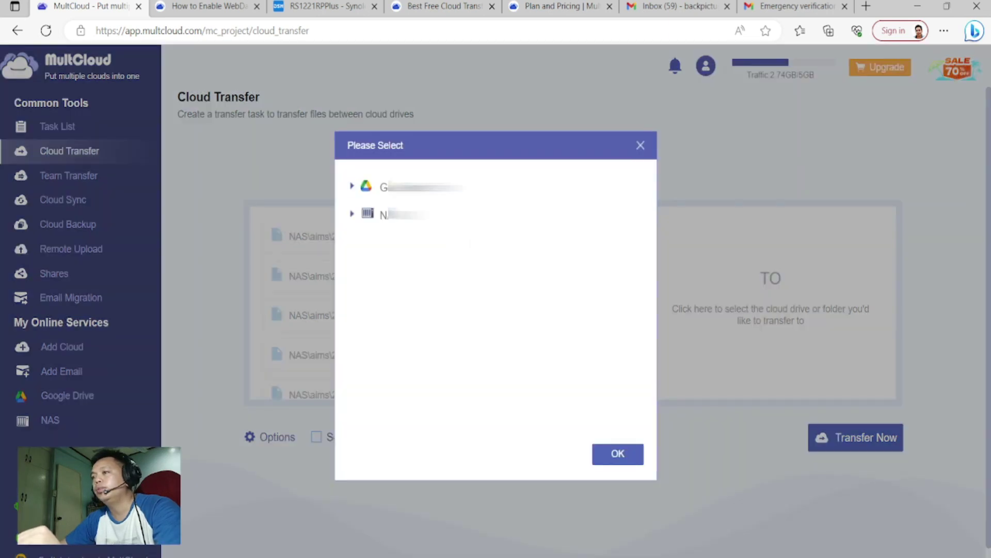
click(352, 186)
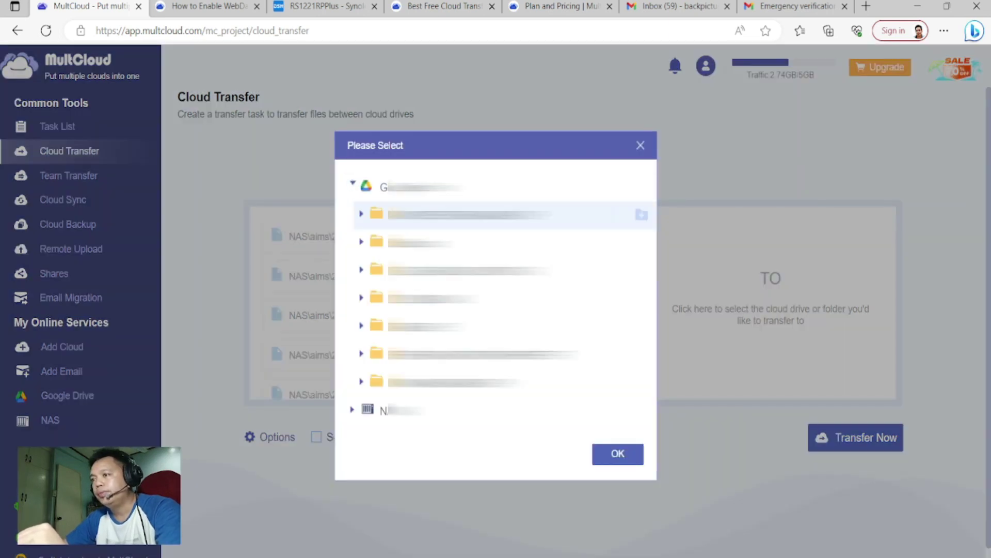
click(361, 213)
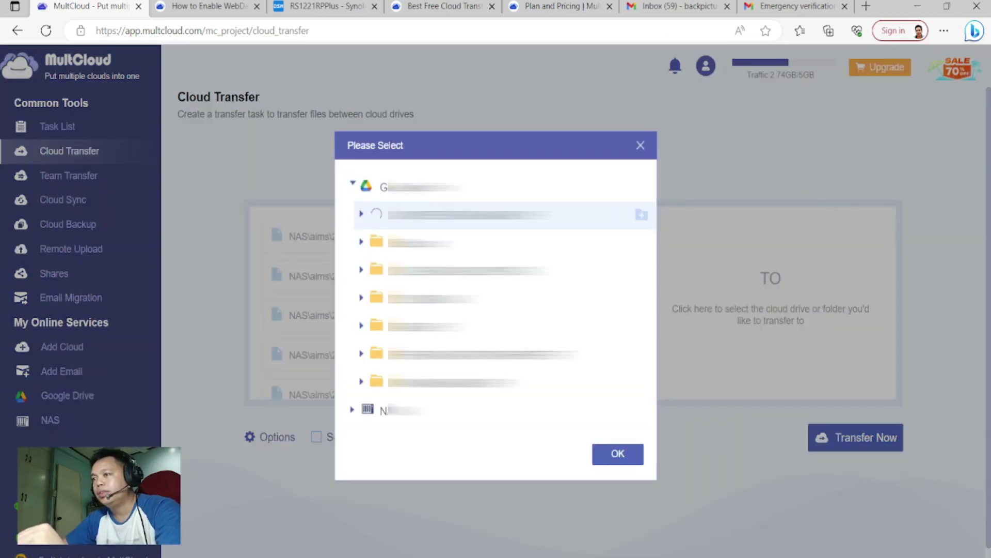
click(371, 242)
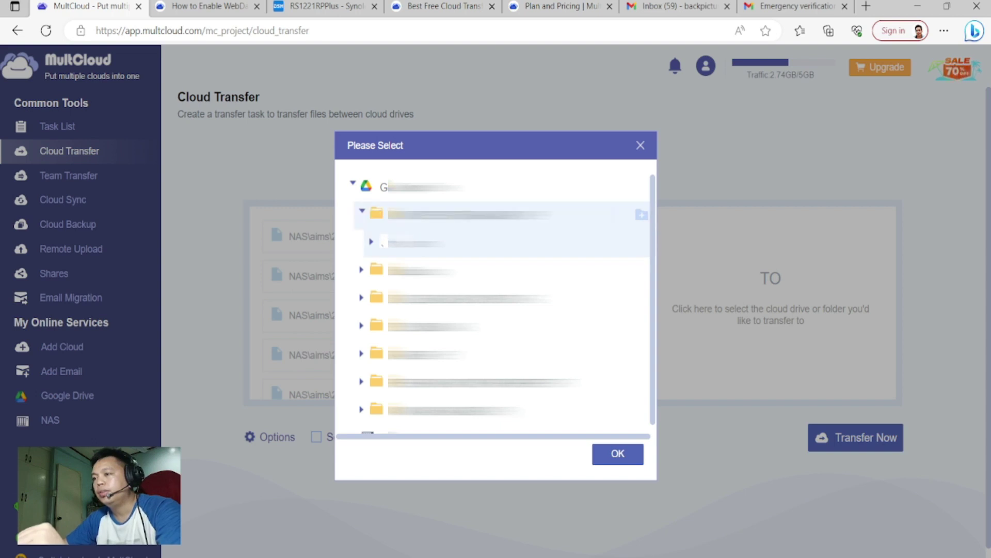
click(617, 454)
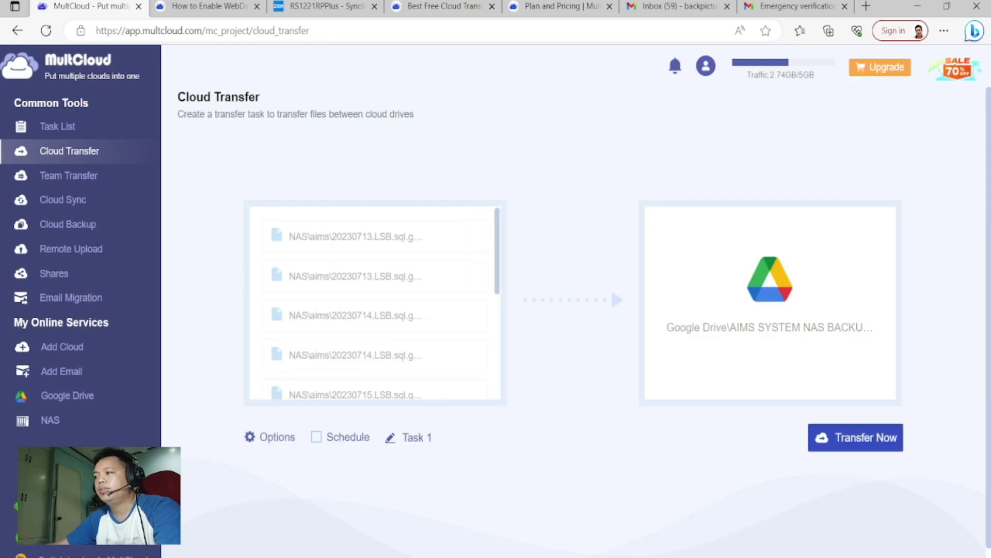
click(855, 437)
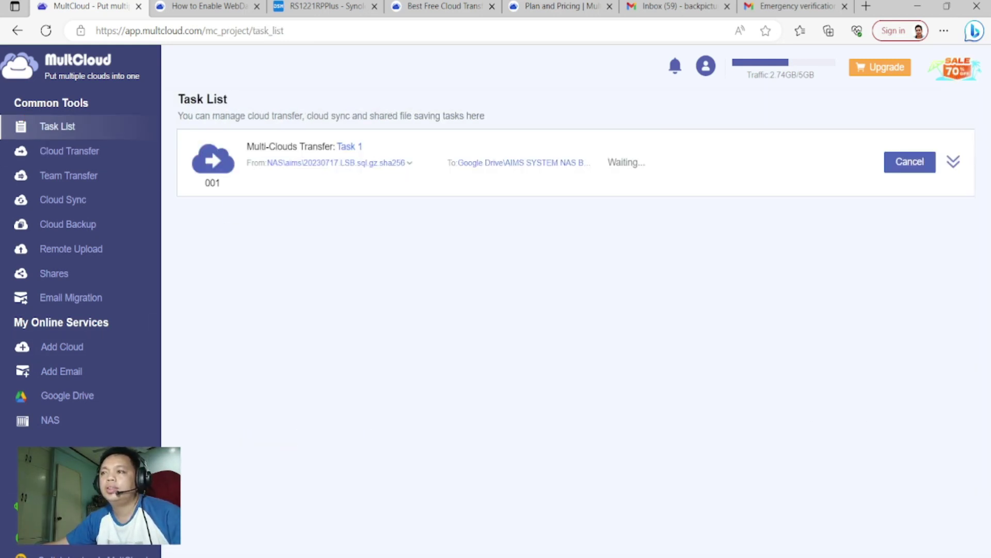
Expand the transfer details of Task 1, glance at the DDNS settings in Synology DSM, and return to the MultCloud task list.
click(953, 161)
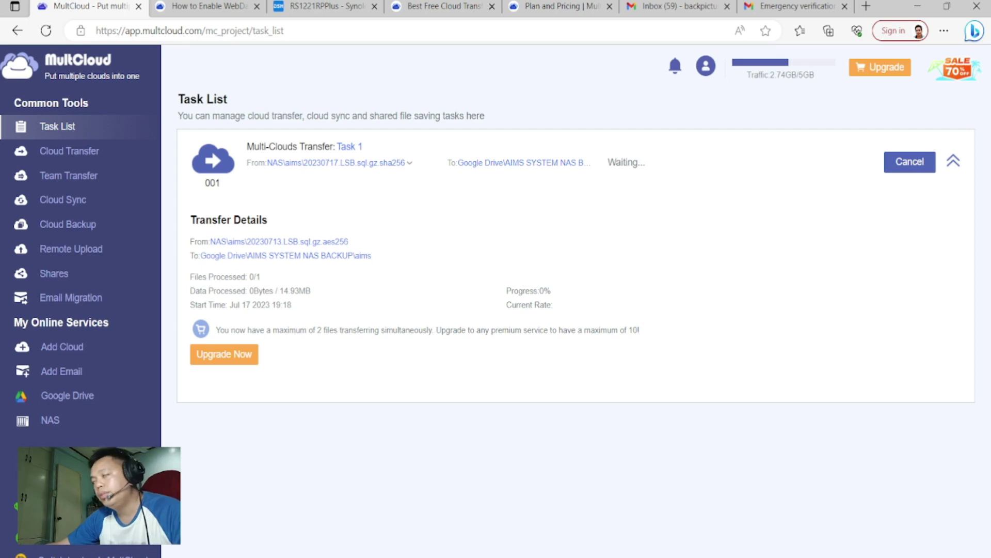
click(325, 6)
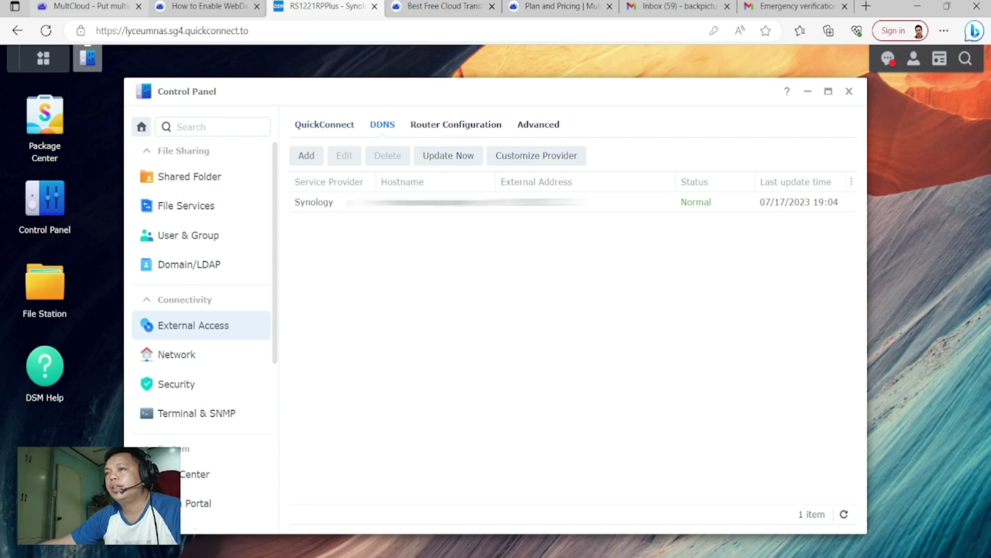
key(ctrl+1)
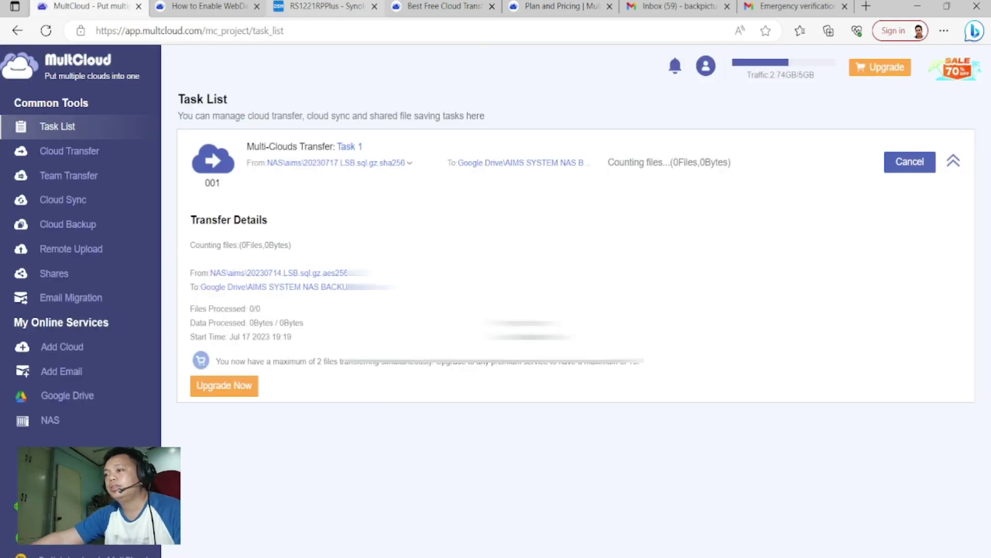